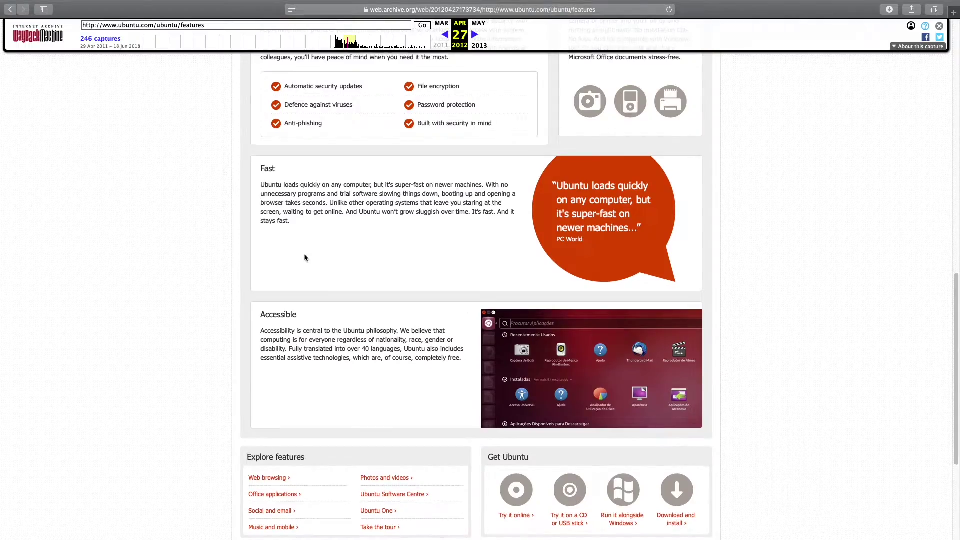
# Scroll up and down the Wayback Machine's April 2012 capture of the Ubuntu features page
pyautogui.scroll(7, 305, 257)
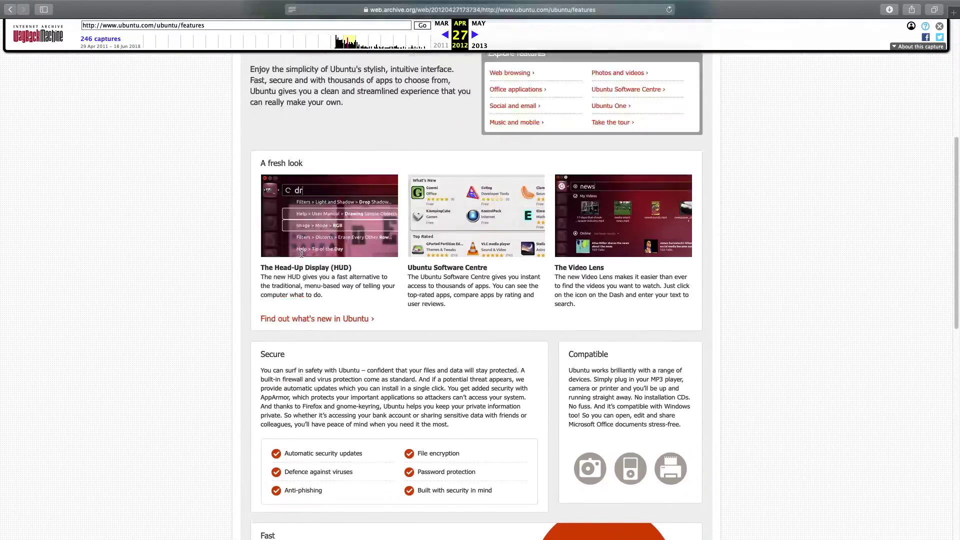
pyautogui.scroll(-10, 306, 257)
pyautogui.scroll(8, 307, 257)
pyautogui.scroll(-8, 592, 230)
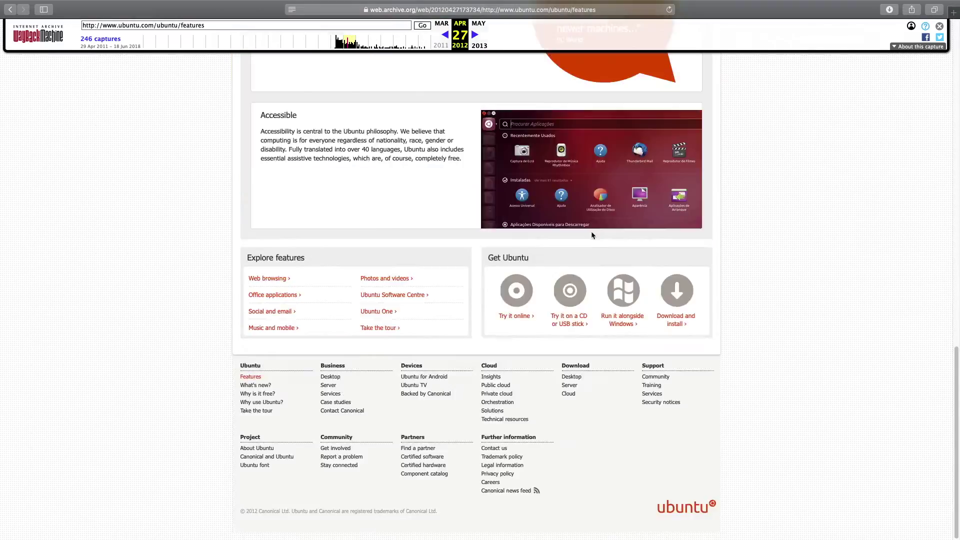
pyautogui.scroll(6, 592, 235)
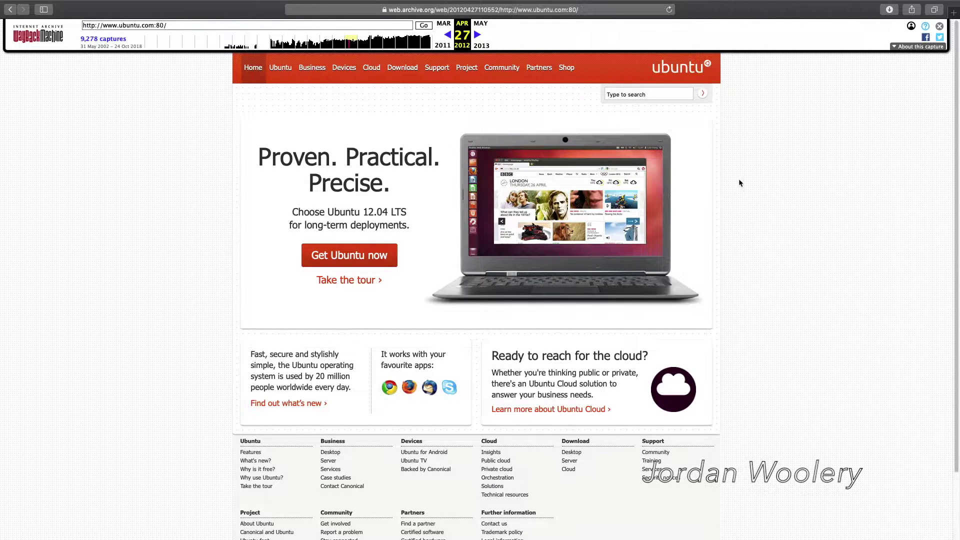
# Select and then deselect the word 'Precise' in the headline, then open the archived Ubuntu section
pyautogui.moveTo(308, 183); pyautogui.dragTo(380, 185)
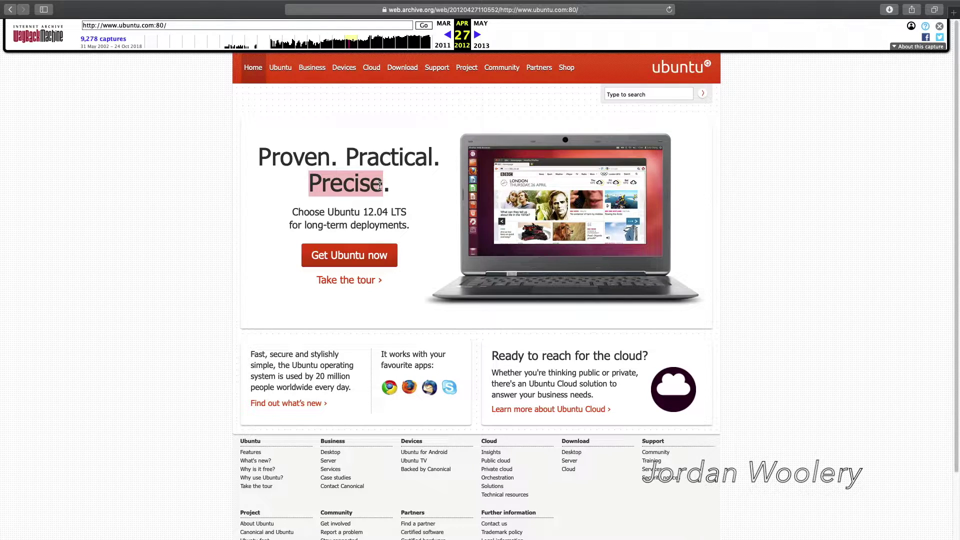
pyautogui.click(436, 203)
pyautogui.click(281, 67)
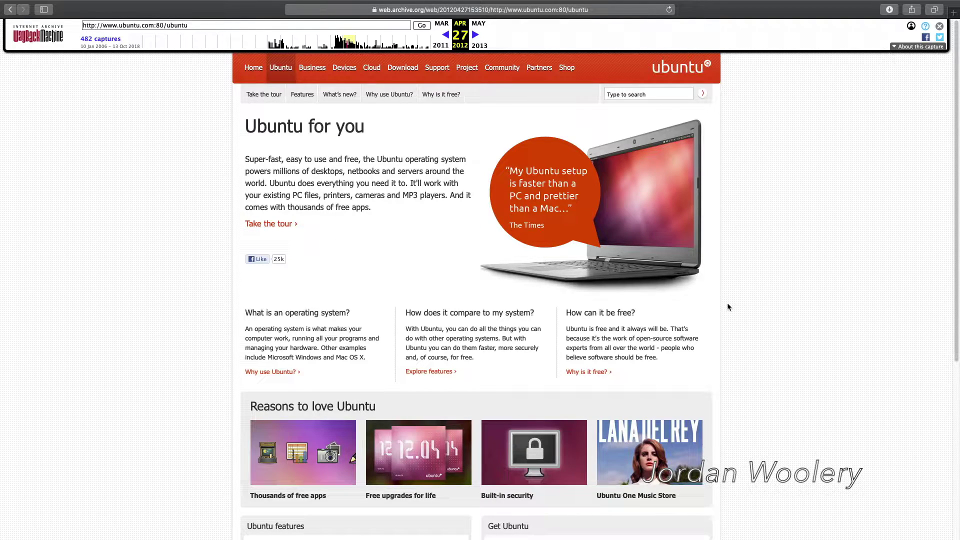
# Scroll the April 27, 2012 'Ubuntu for you' page down to its footer and back up
pyautogui.scroll(-3, 734, 304)
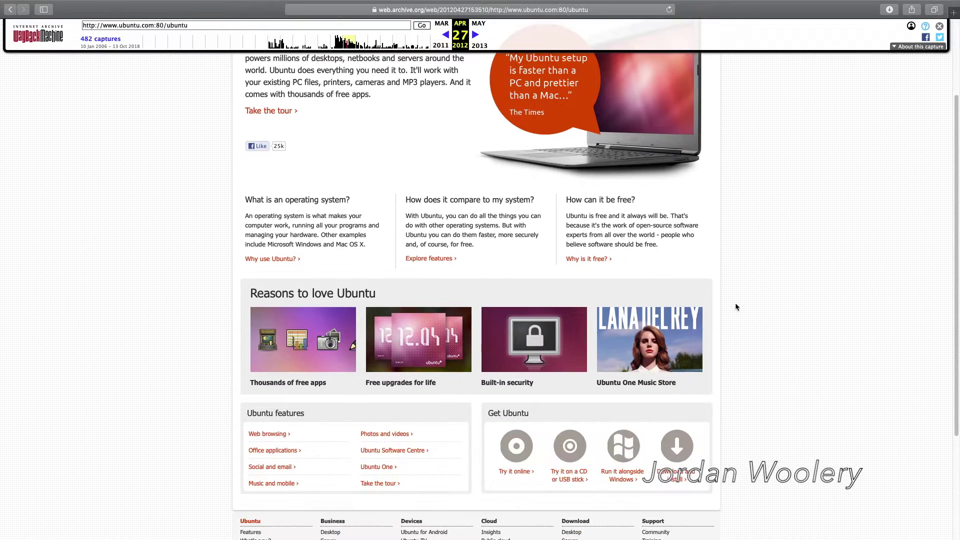
pyautogui.scroll(-3, 739, 302)
pyautogui.scroll(-2, 708, 343)
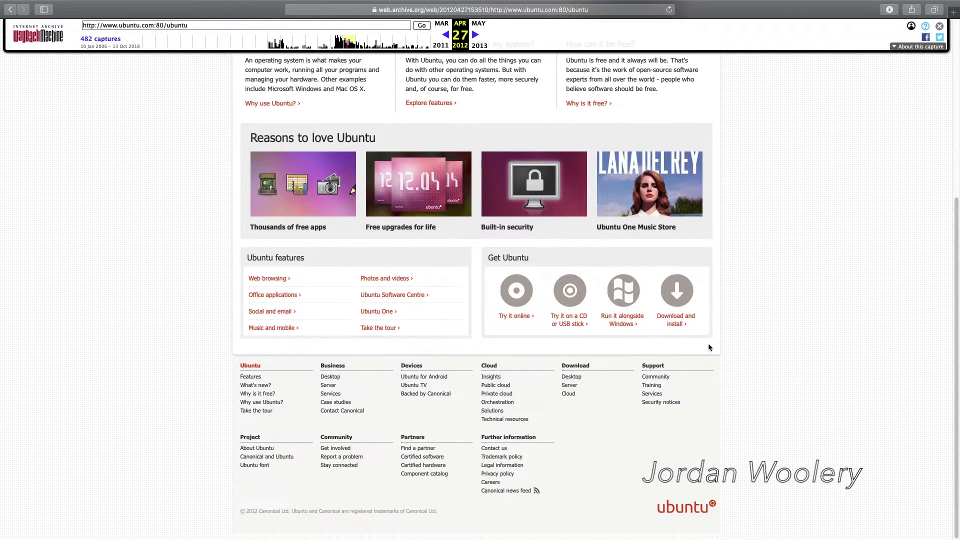
pyautogui.scroll(5, 708, 343)
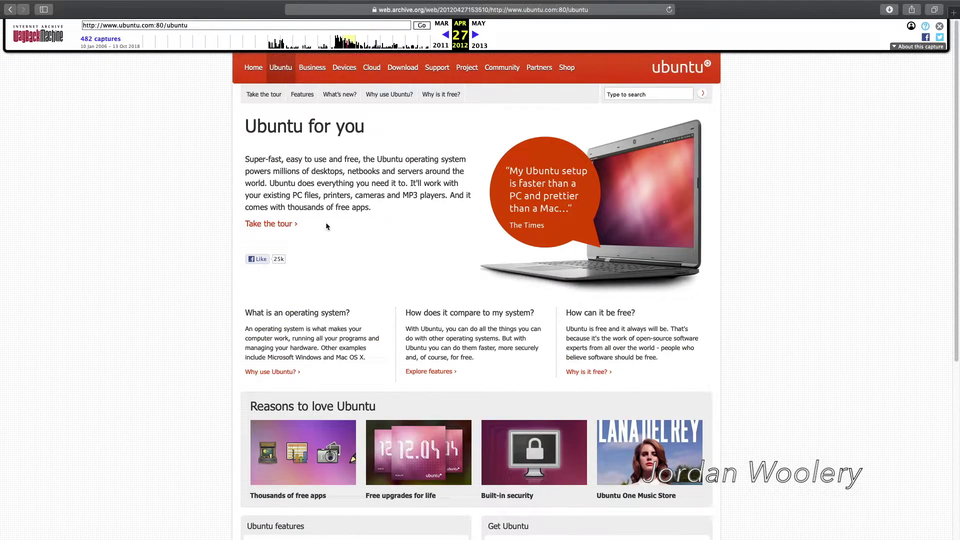
# Open the archived Features page and scroll through its Secure, Fast and Accessible sections
pyautogui.click(303, 95)
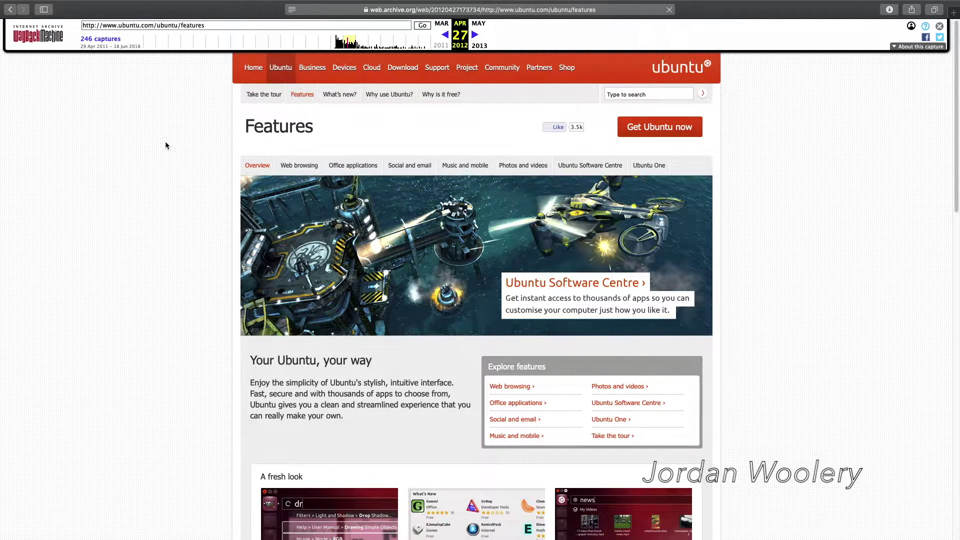
pyautogui.scroll(-6, 310, 197)
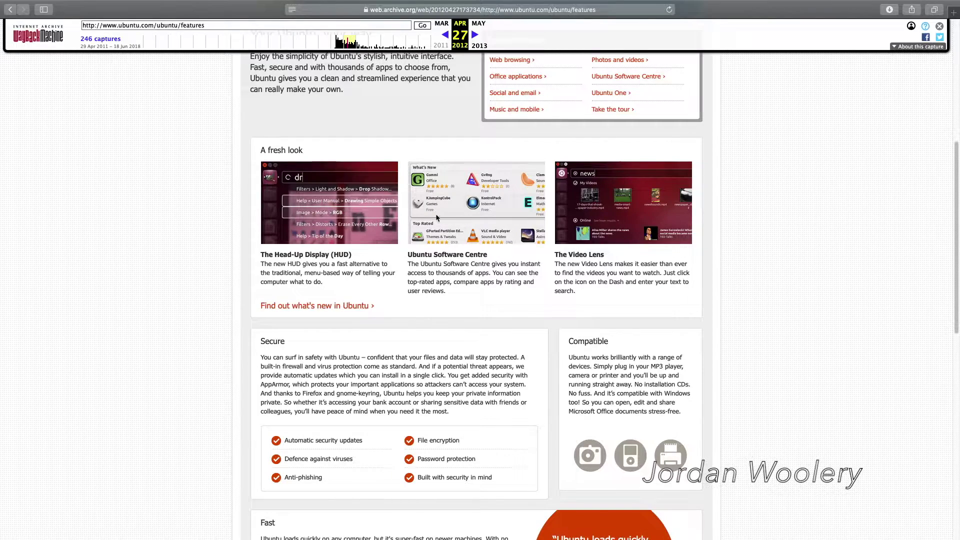
pyautogui.scroll(-7, 435, 217)
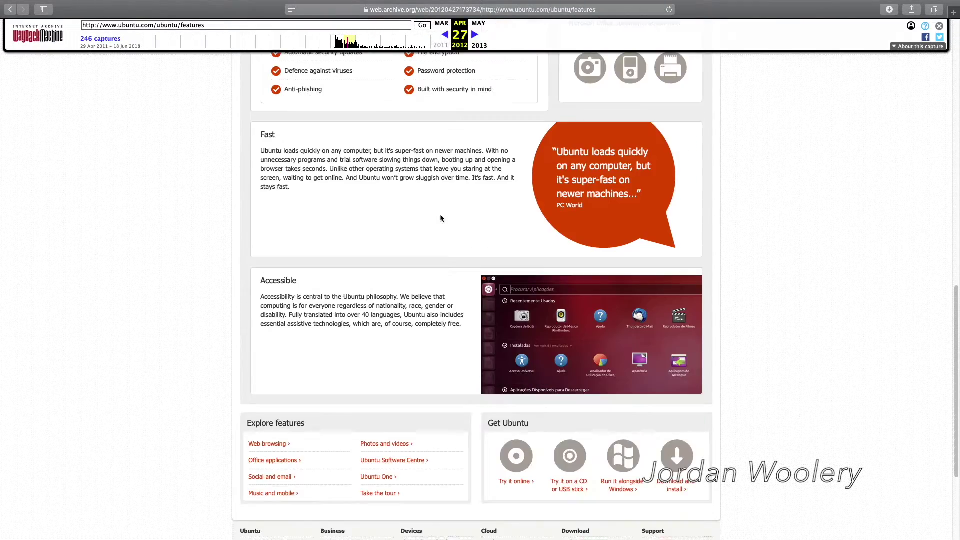
pyautogui.scroll(7, 441, 218)
pyautogui.scroll(-2, 314, 316)
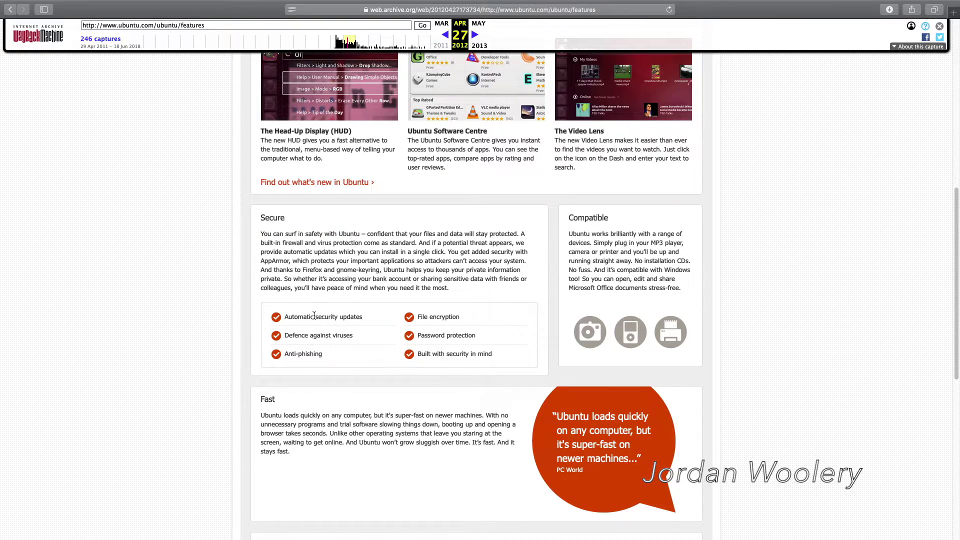
pyautogui.scroll(-1, 536, 284)
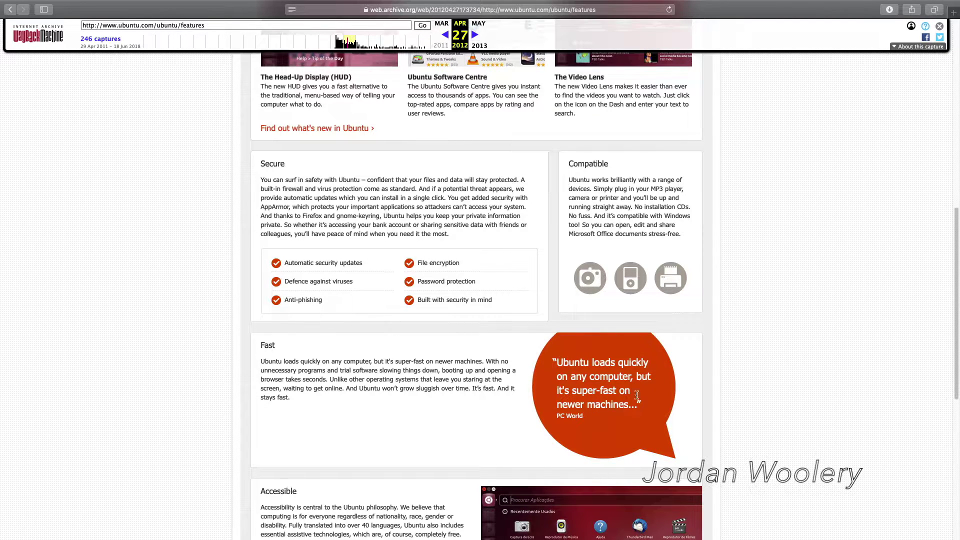
pyautogui.scroll(-5, 619, 376)
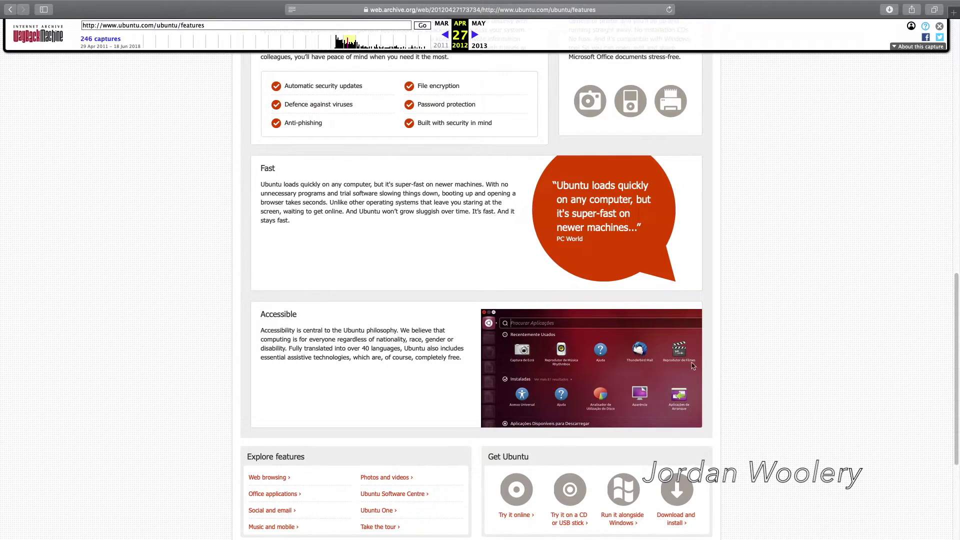
pyautogui.scroll(15, 303, 256)
pyautogui.scroll(-14, 584, 226)
pyautogui.scroll(-5, 584, 225)
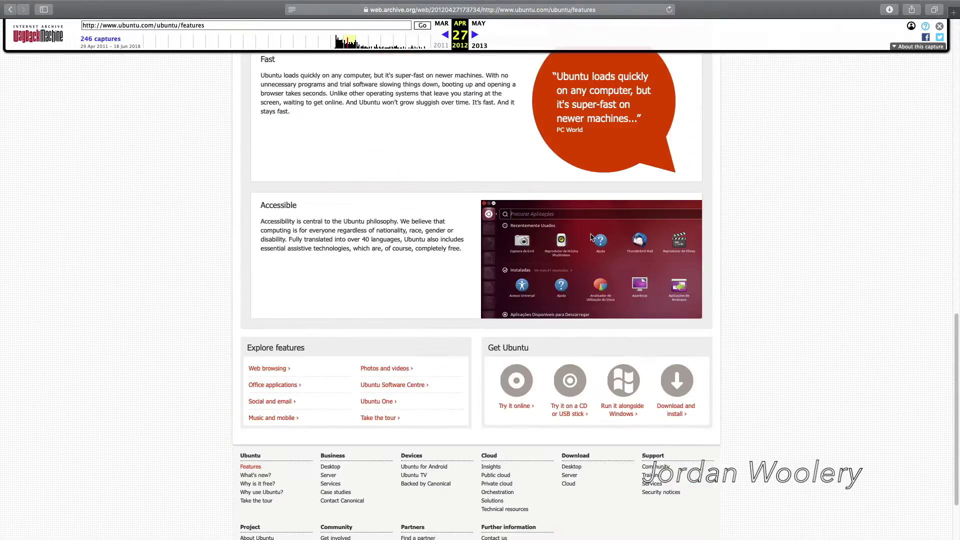
pyautogui.scroll(8, 587, 230)
pyautogui.scroll(-1, 591, 237)
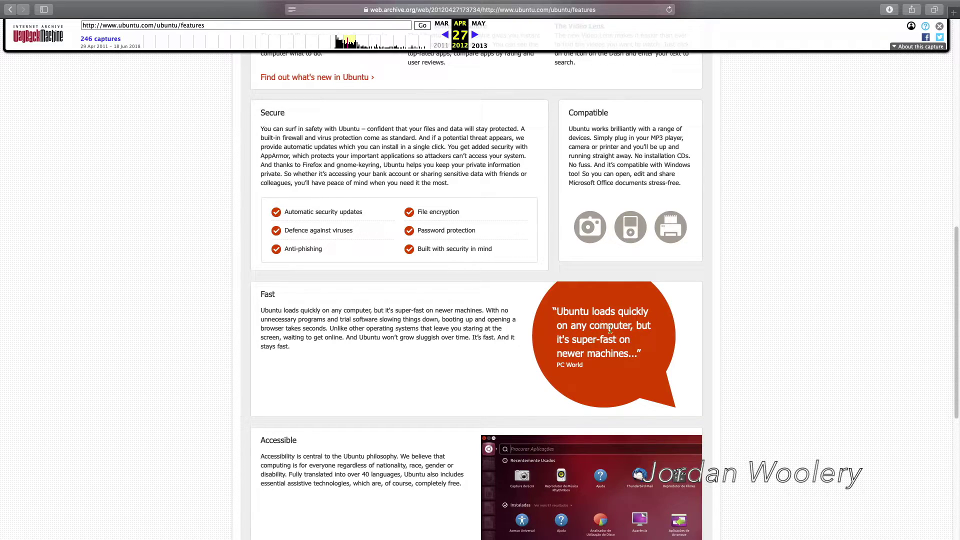
pyautogui.scroll(10, 794, 367)
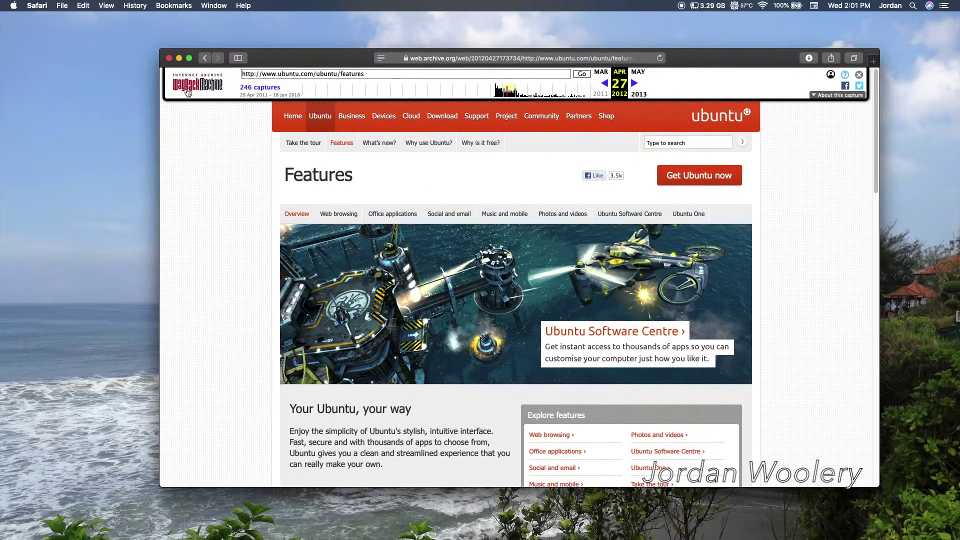
# Hide Safari, start the Ubuntu 64-bit 12.04.4 VM from the Fusion library, and accept English
pyautogui.click(173, 55)
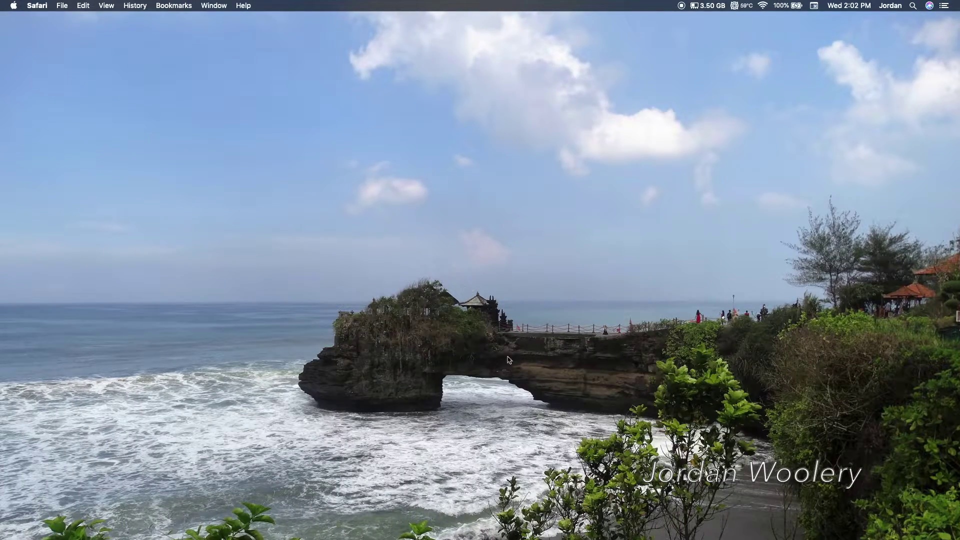
pyautogui.moveTo(725, 530)
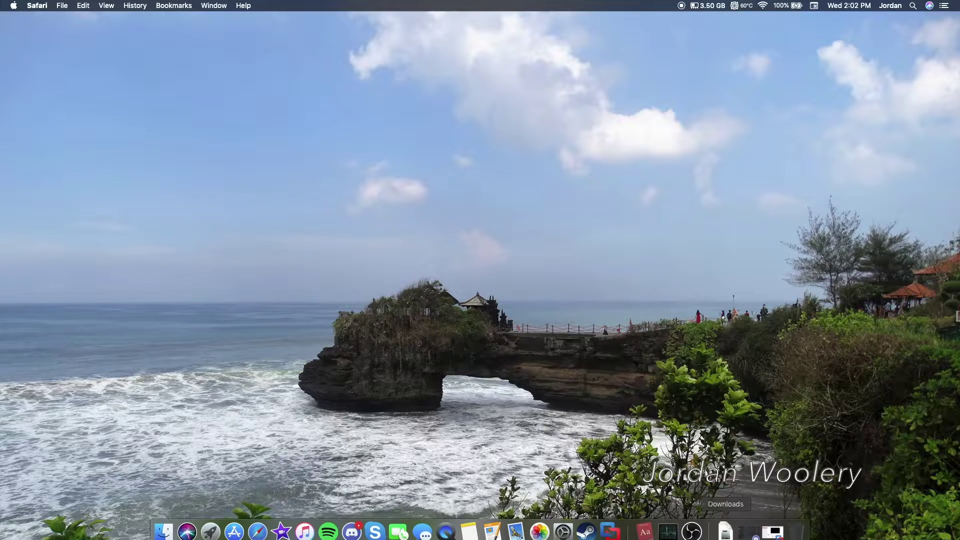
pyautogui.click(770, 535)
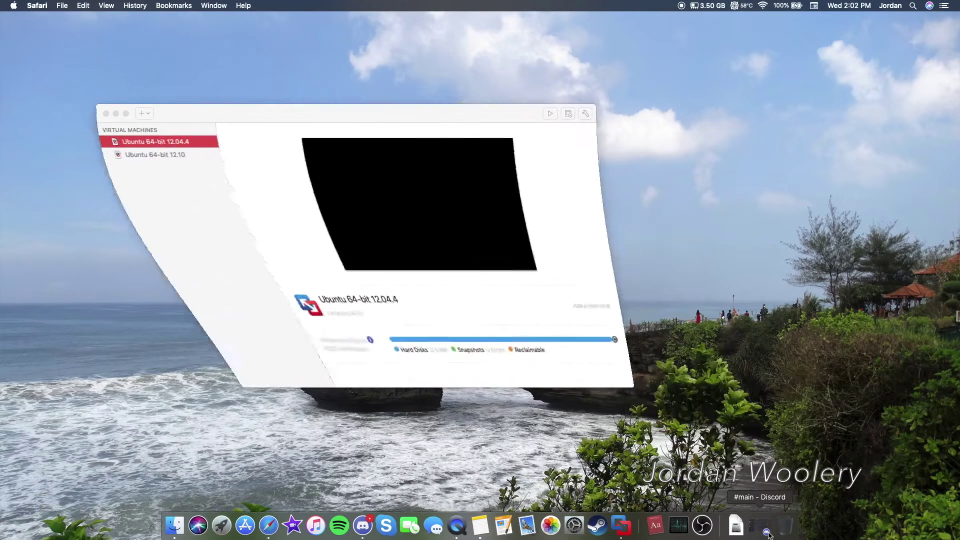
pyautogui.doubleClick(161, 143)
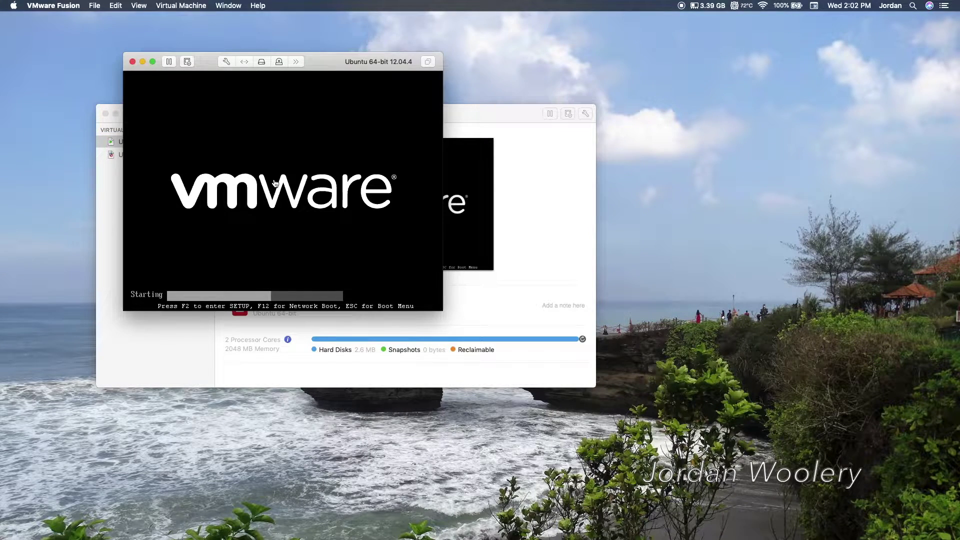
pyautogui.click(308, 217)
pyautogui.press('Return')
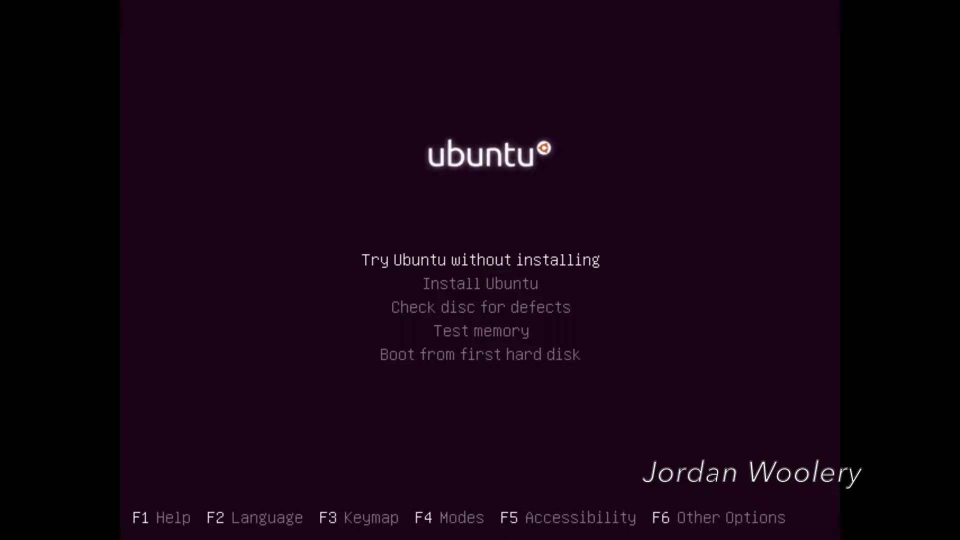
# Choose 'Try Ubuntu without installing' and let the live Unity desktop load
pyautogui.press('Return')
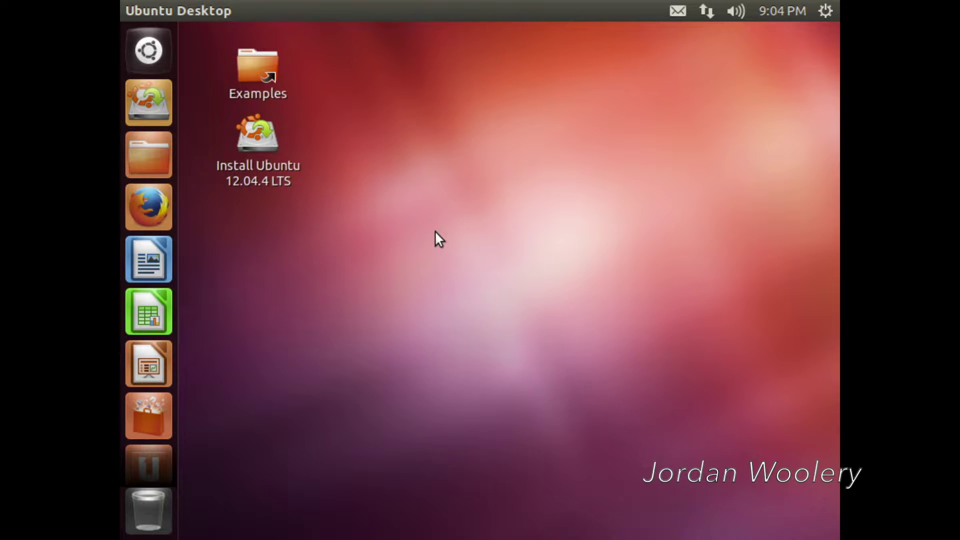
# Launch the Ubuntu 12.04.4 LTS installer, keep English, and enable third-party software
pyautogui.doubleClick(265, 142)
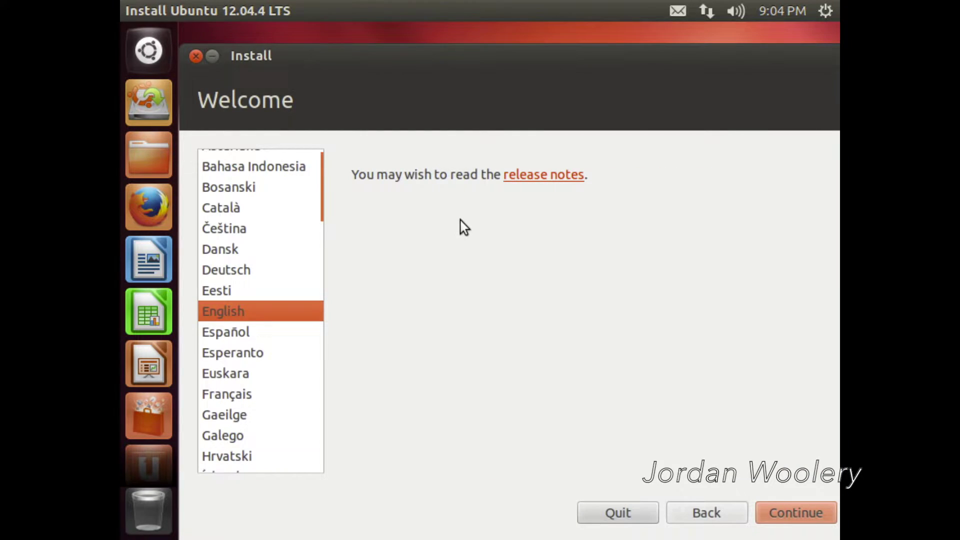
pyautogui.click(795, 511)
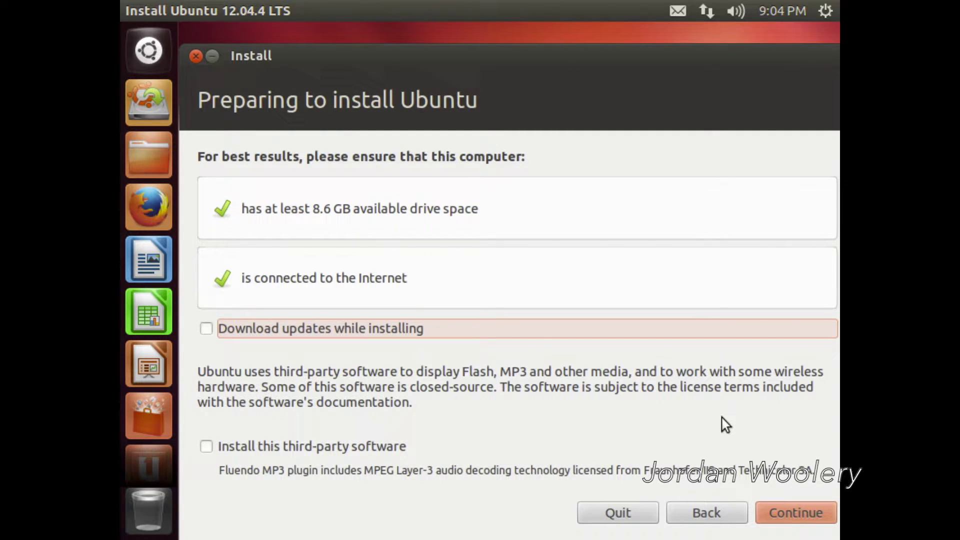
pyautogui.click(360, 439)
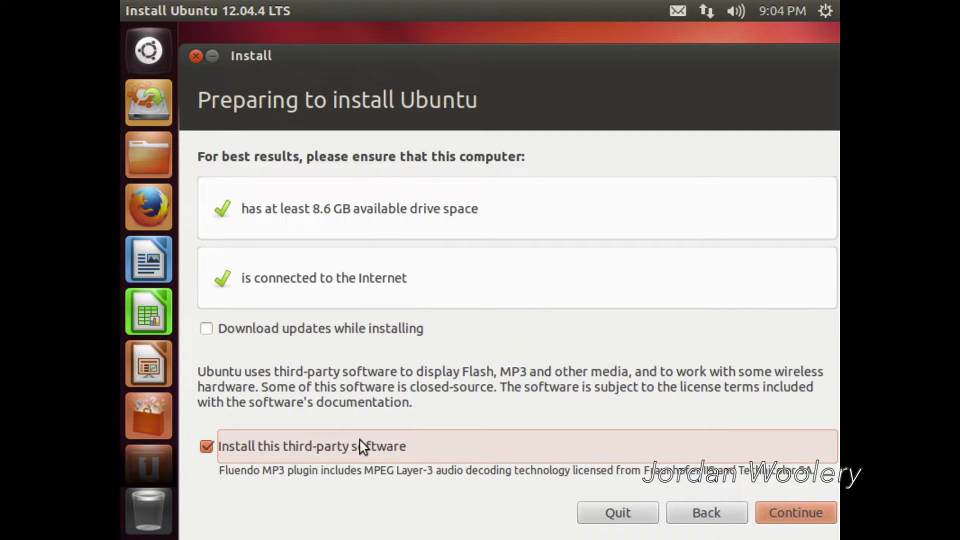
pyautogui.click(776, 518)
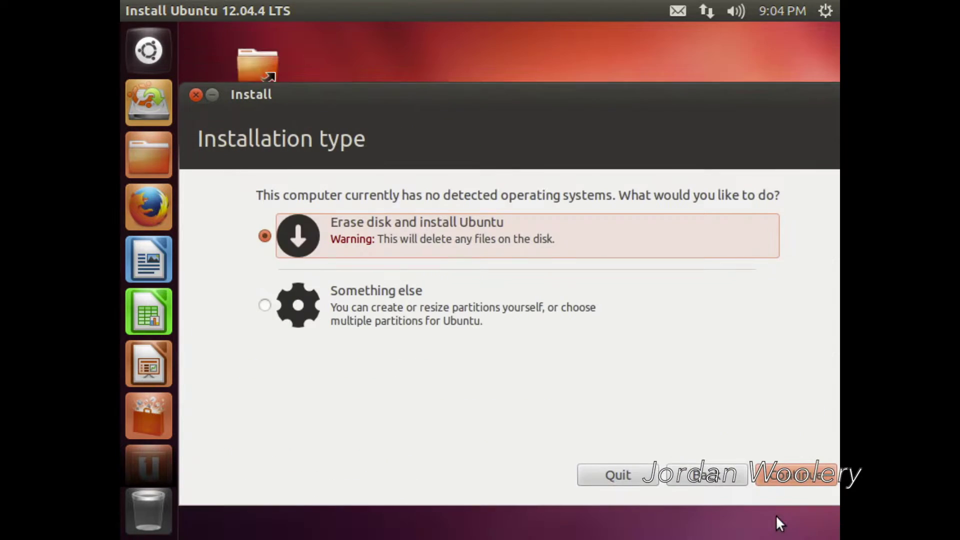
# Install with Erase disk, keeping Los Angeles as location and English (US) keyboard layout
pyautogui.click(779, 477)
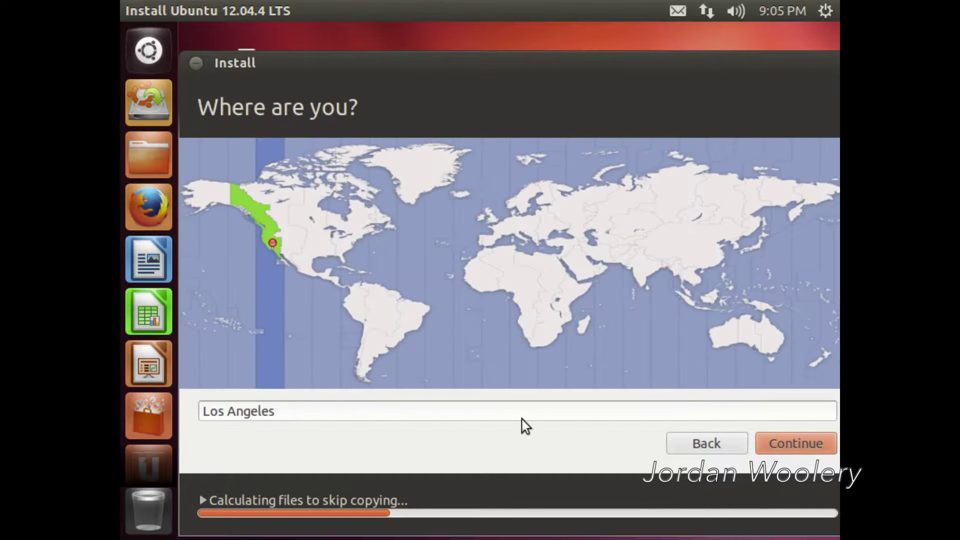
pyautogui.click(776, 443)
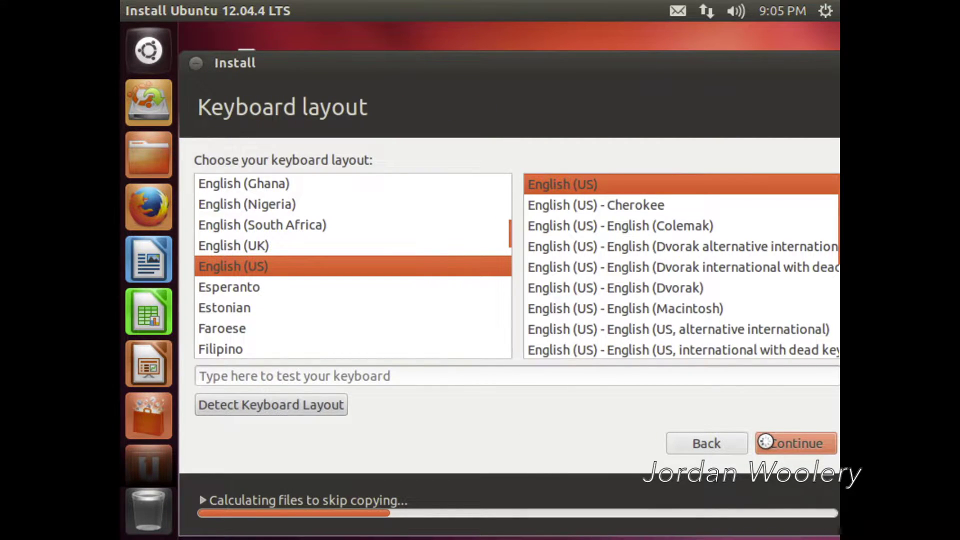
pyautogui.click(765, 442)
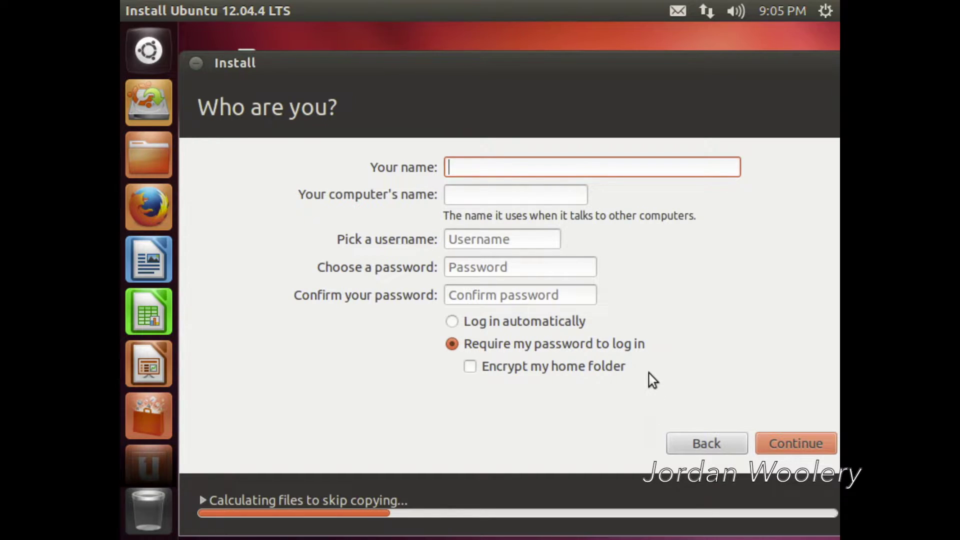
# Enter the user's name and the account password with its confirmation, then continue
pyautogui.write('Jordan')
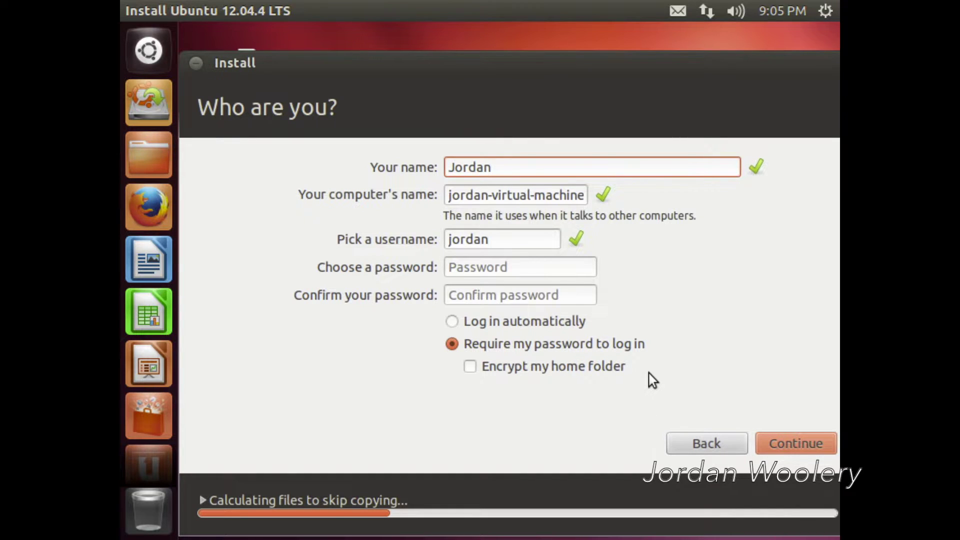
pyautogui.press('Tab')
pyautogui.press('Tab')
pyautogui.write('pass')
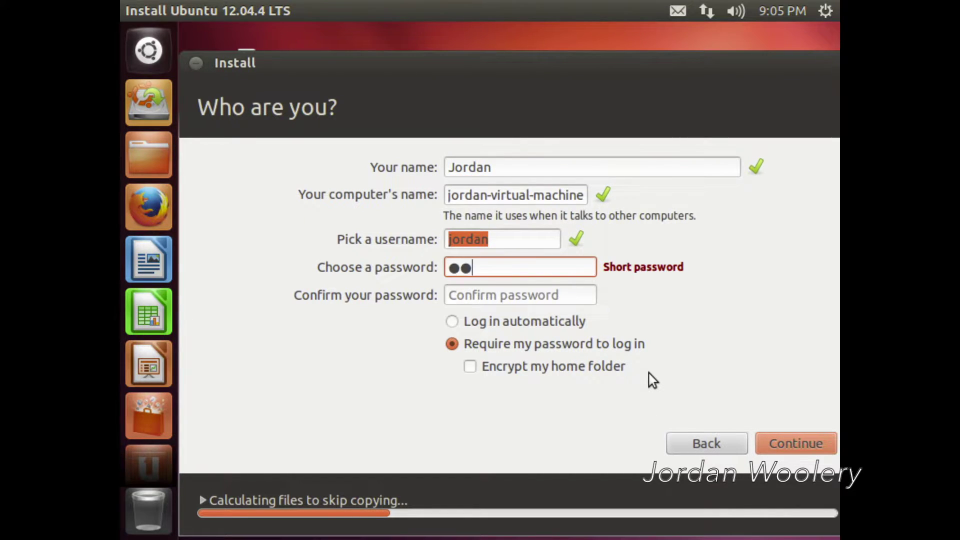
pyautogui.write('word123')
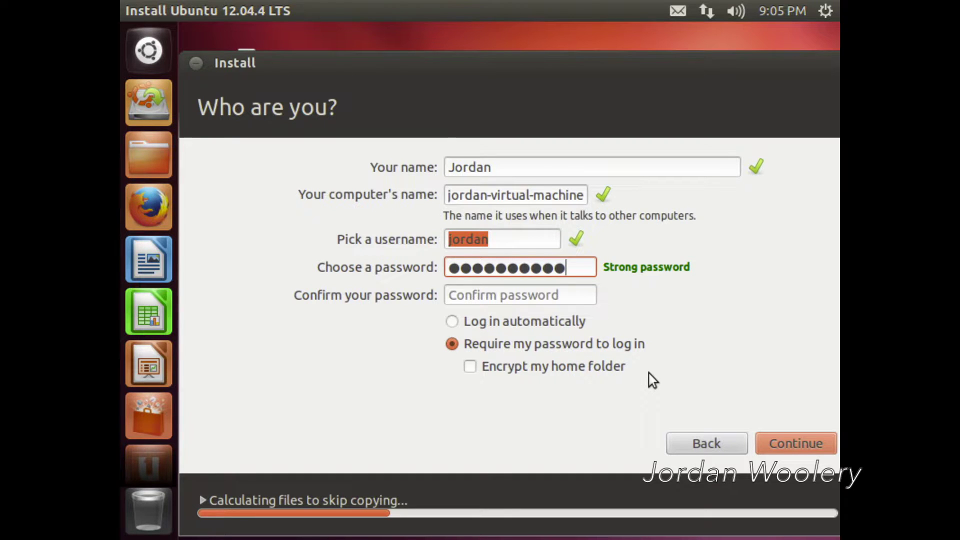
pyautogui.press('Tab')
pyautogui.write('password123')
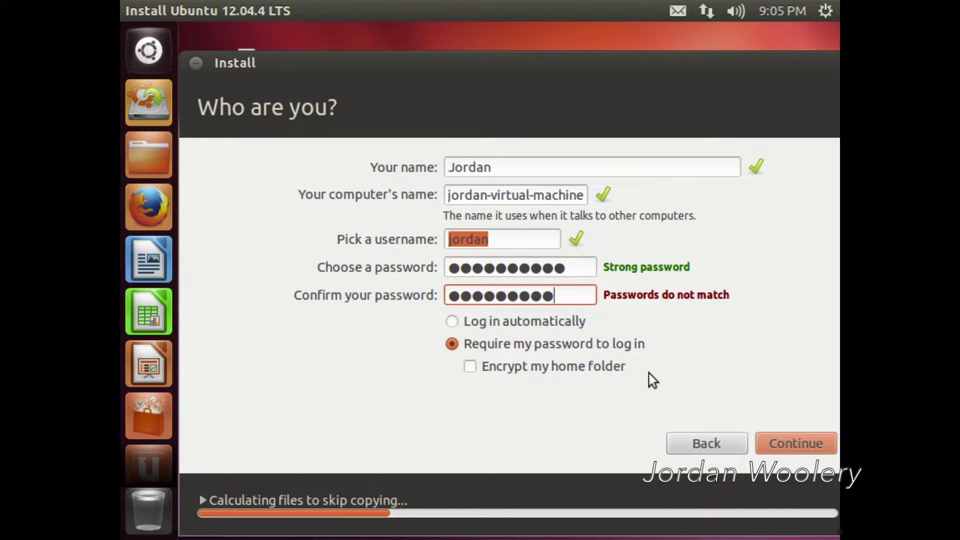
pyautogui.click(779, 443)
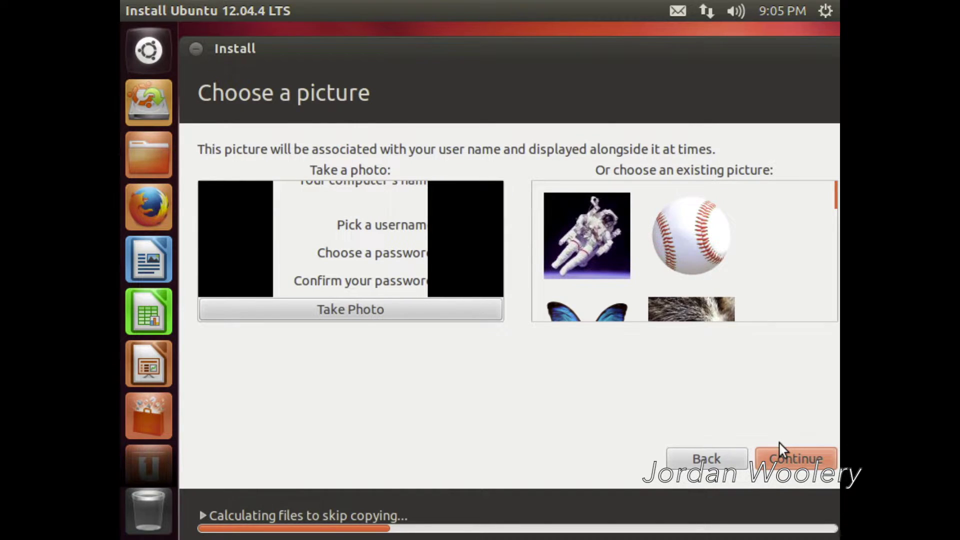
# Return to the full-screen installer, pick the cat photo as account picture, and start installing
pyautogui.hotkey('ctrl', 'Up')
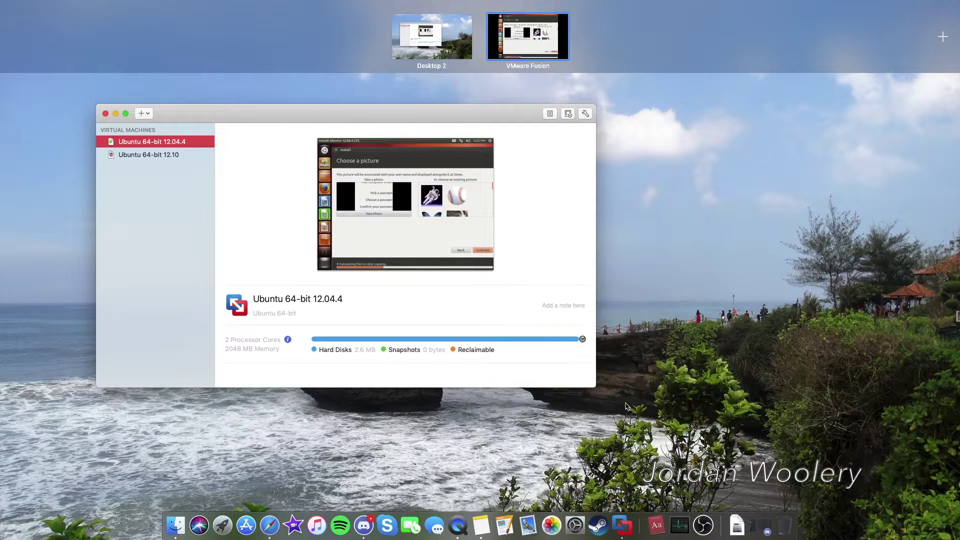
pyautogui.click(647, 409)
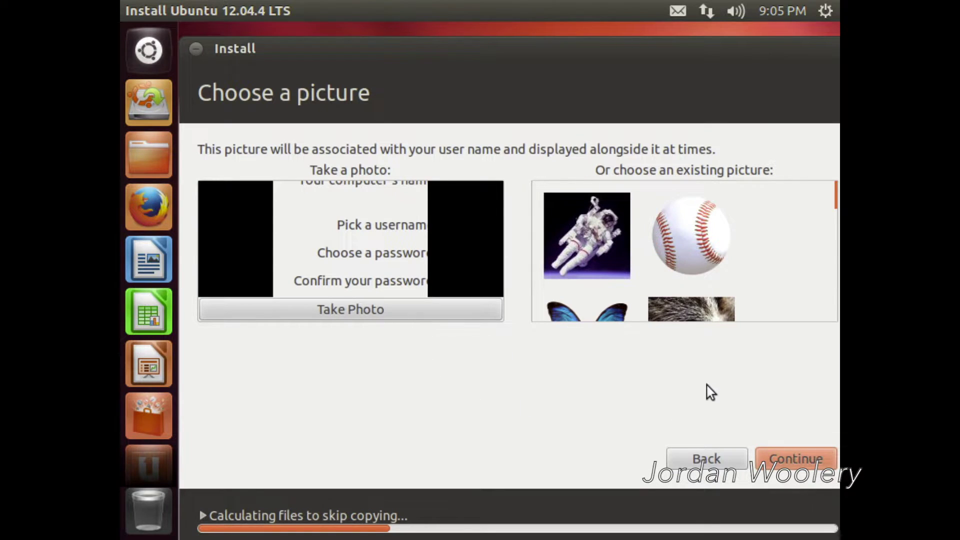
pyautogui.scroll(-3, 665, 296)
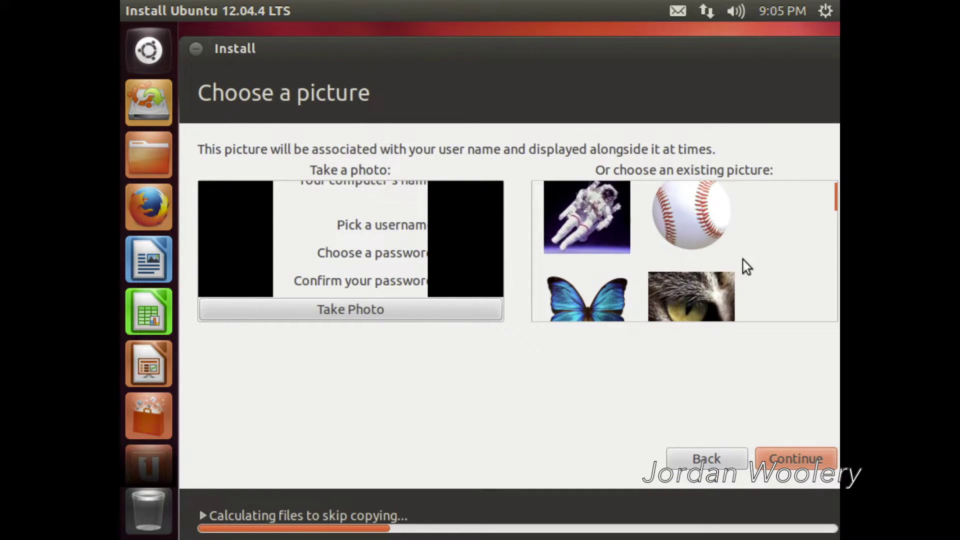
pyautogui.click(699, 292)
pyautogui.click(783, 451)
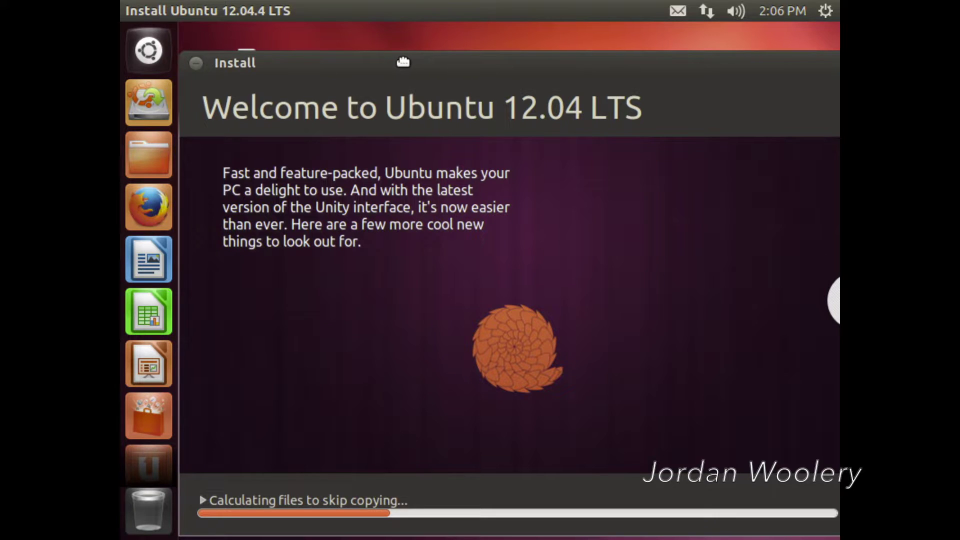
# Advance the installer slideshow through the software, photos, personal cloud and music slides
pyautogui.click(832, 305)
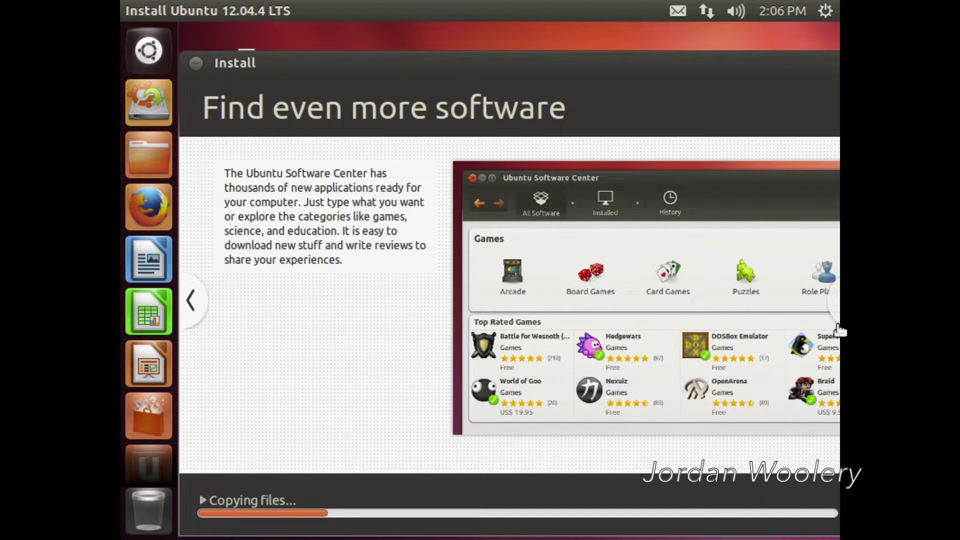
pyautogui.click(840, 305)
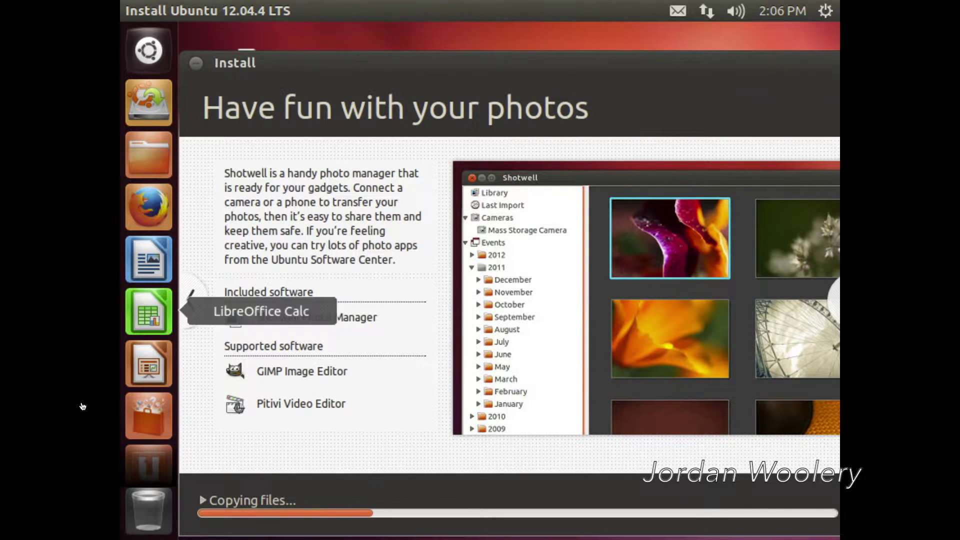
pyautogui.click(834, 303)
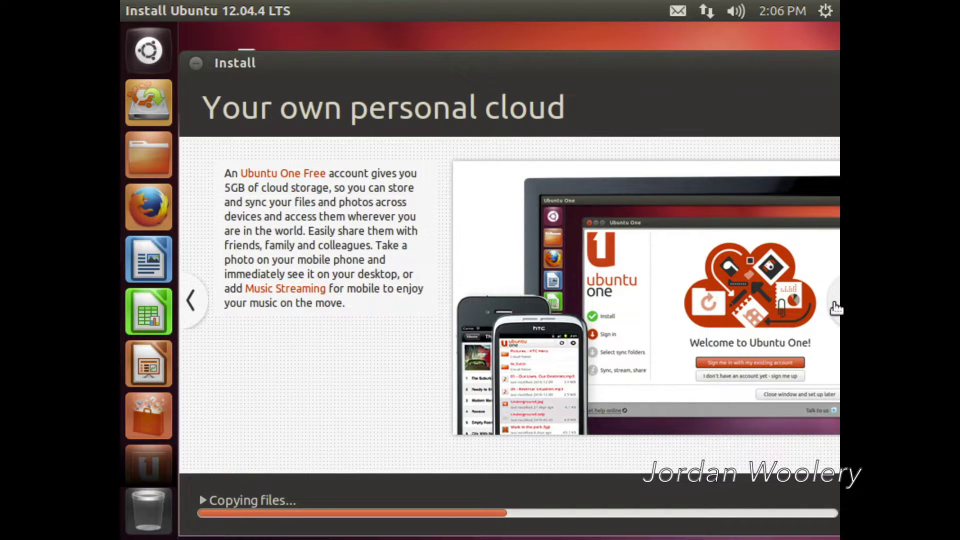
pyautogui.click(835, 309)
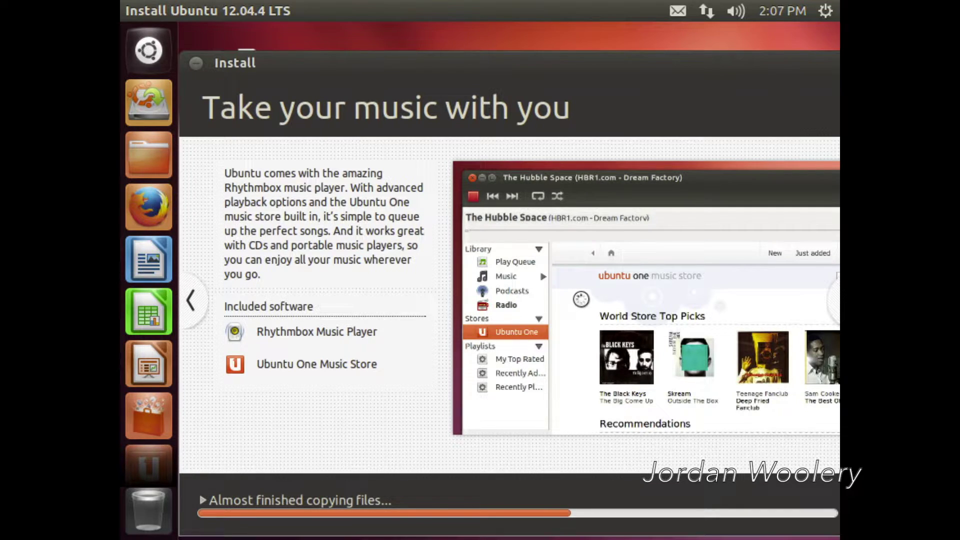
# Step the installer slideshow through Stay connected, web browsing and office slides to Customize Ubuntu
pyautogui.click(839, 303)
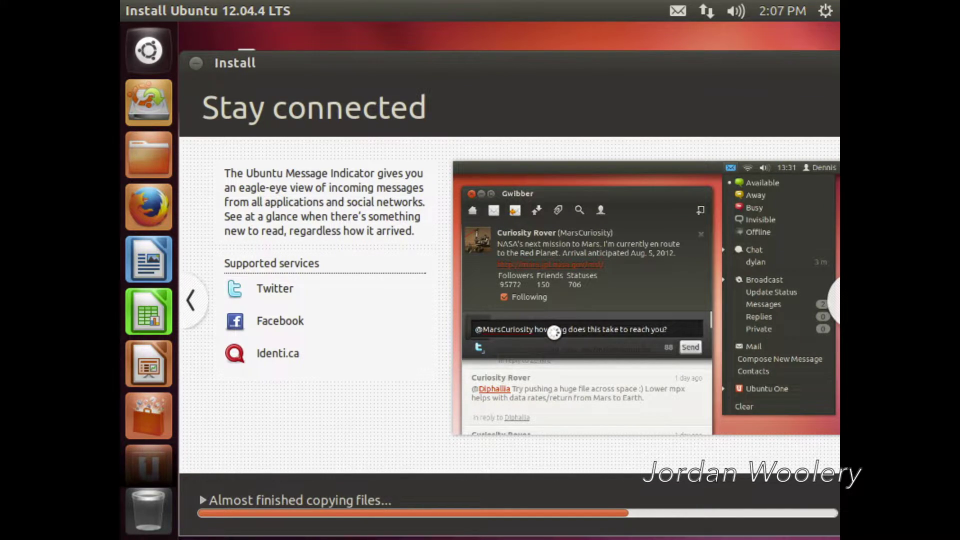
pyautogui.click(834, 304)
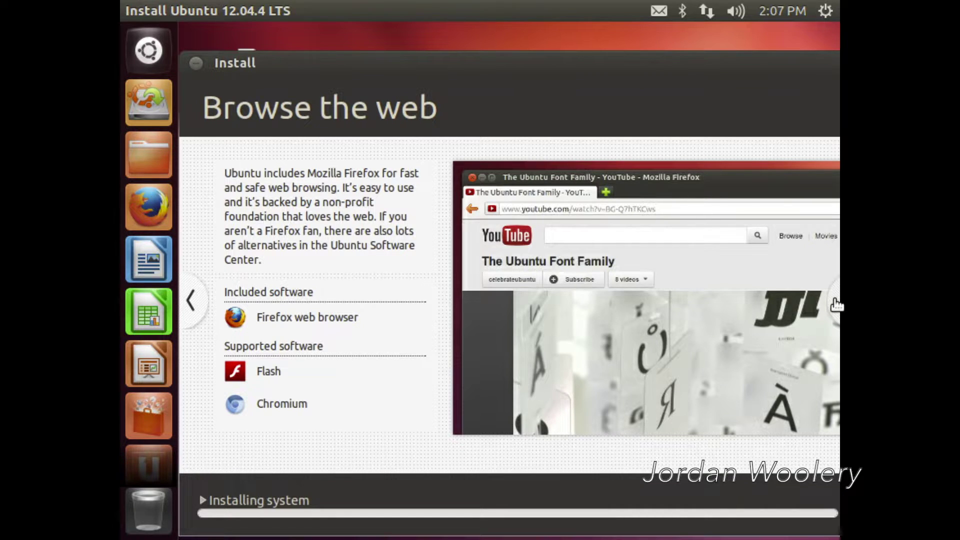
pyautogui.click(835, 303)
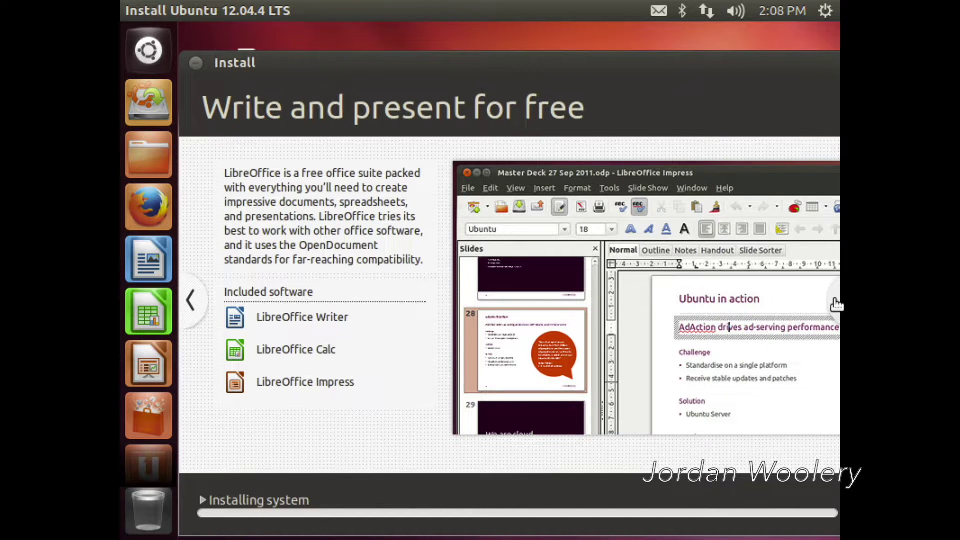
pyautogui.click(836, 305)
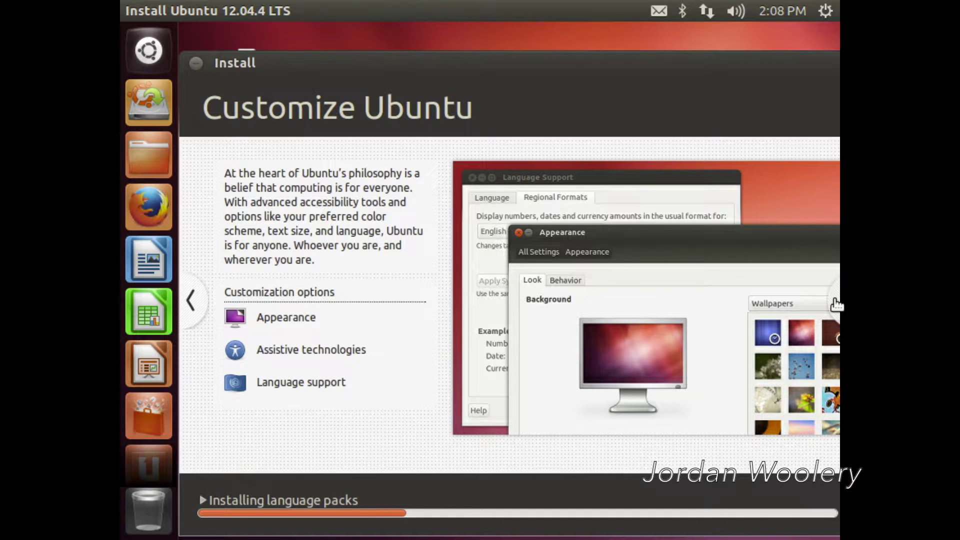
# Advance the installer slideshow to the final 'Any questions?' slide
pyautogui.click(835, 302)
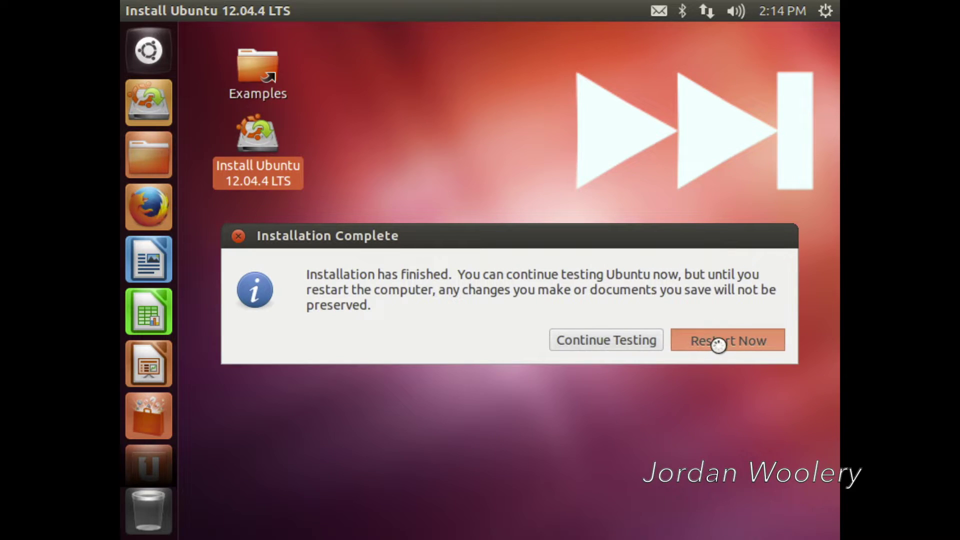
# Choose Restart Now in the Installation Complete dialog to reboot into the installed Ubuntu
pyautogui.click(715, 341)
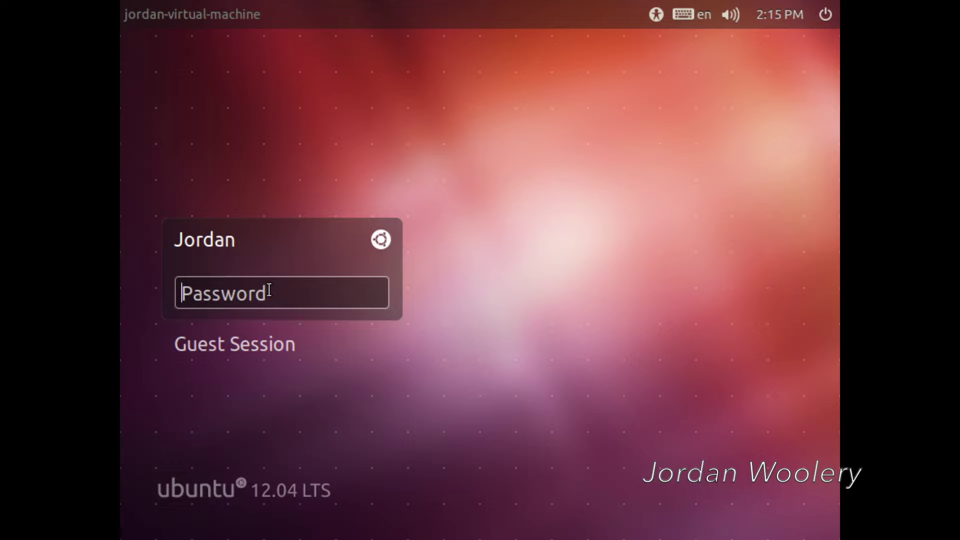
# Enter the account password at the Ubuntu login screen to reach the Unity desktop
pyautogui.write('••')
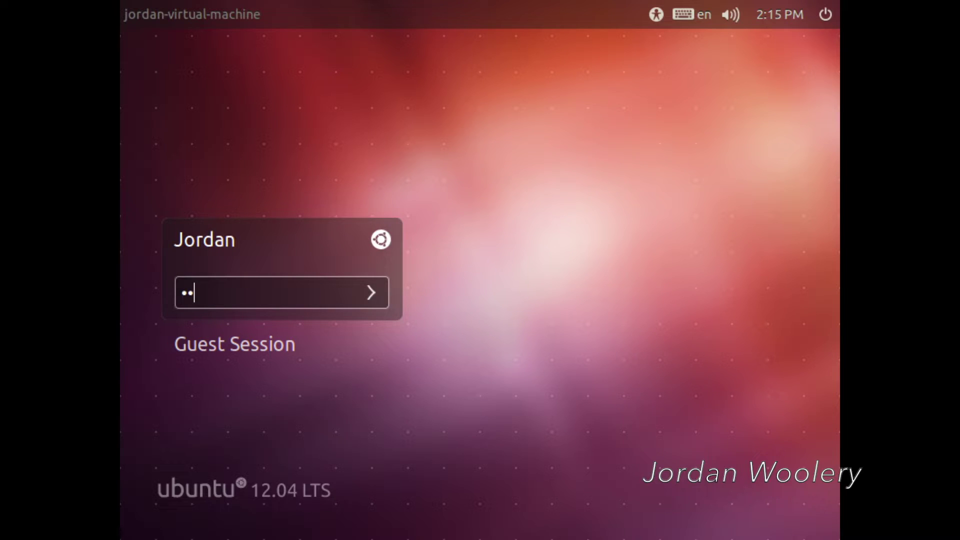
pyautogui.write('••••••••')
pyautogui.press('Return')
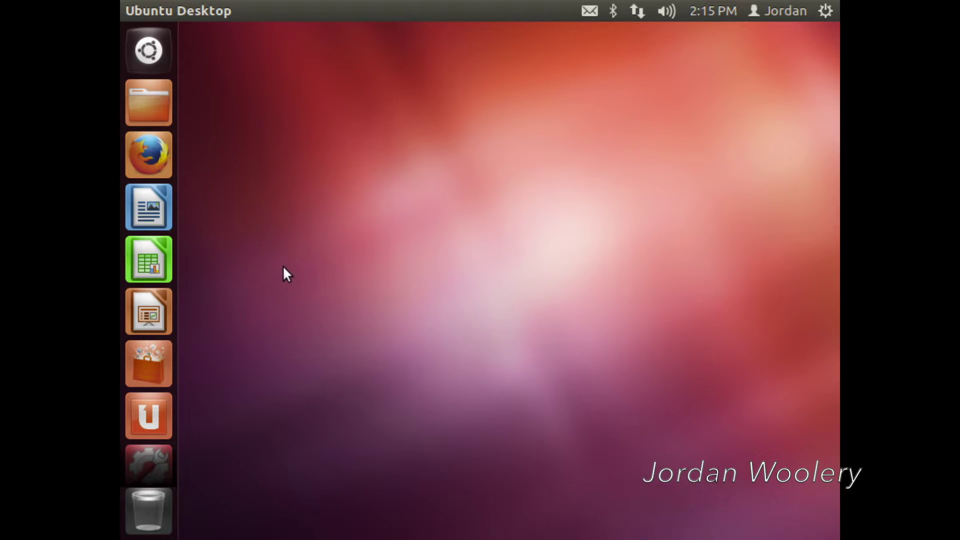
# Change the Displays resolution from 800 x 600 to 1360 x 768, keep the configuration, and close settings
pyautogui.click(156, 411)
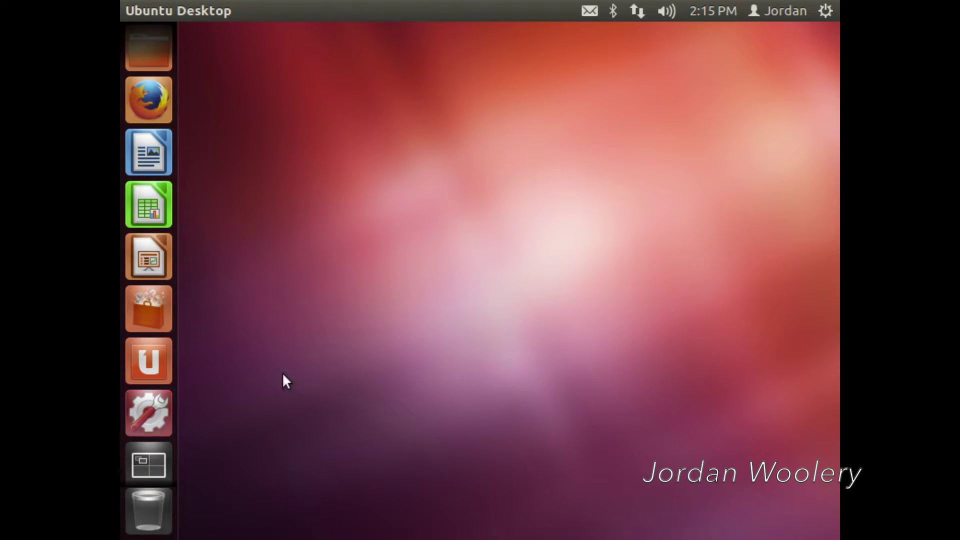
pyautogui.click(629, 324)
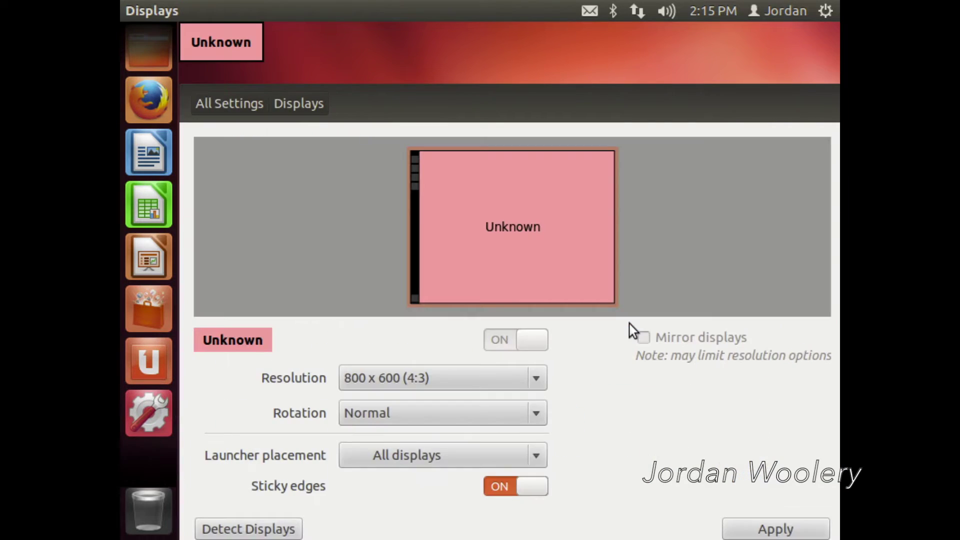
pyautogui.click(474, 380)
pyautogui.click(473, 380)
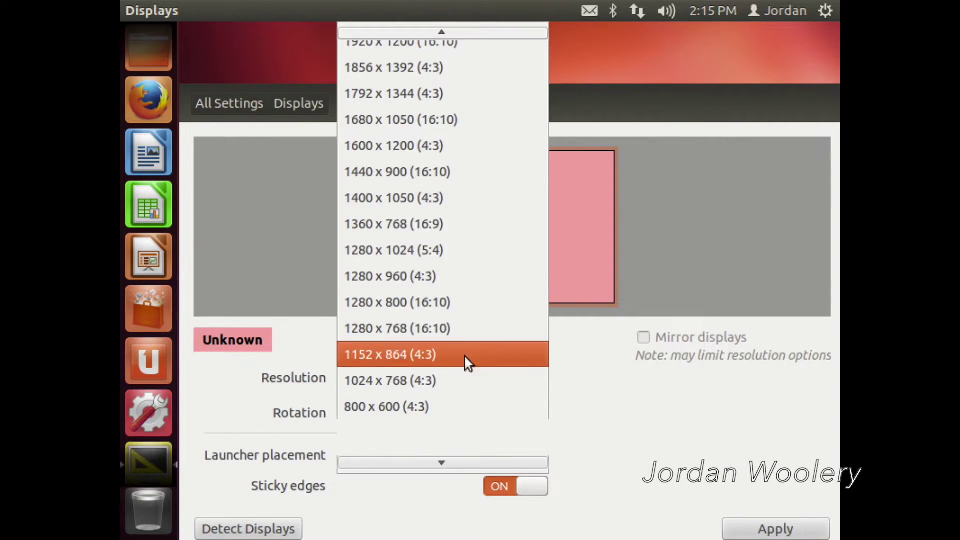
pyautogui.scroll(1, 452, 76)
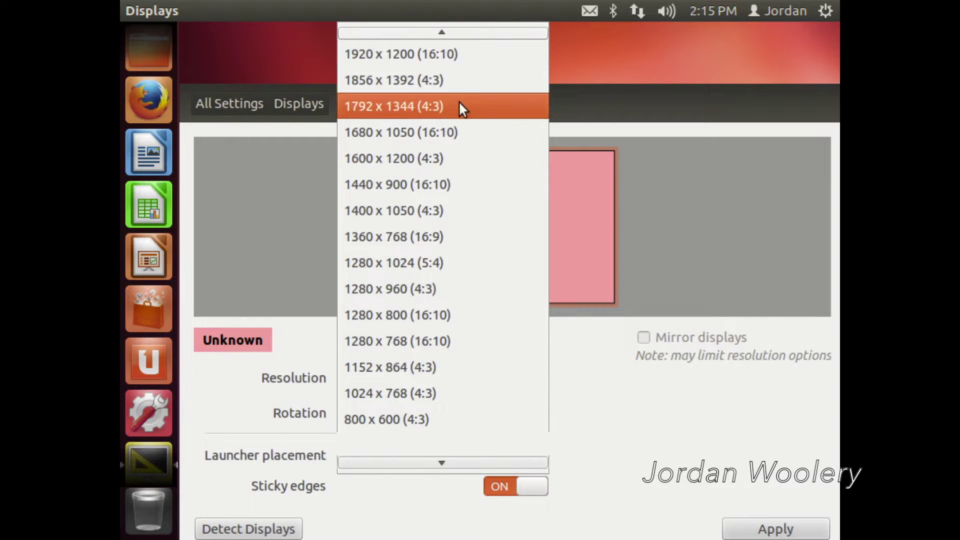
pyautogui.click(497, 235)
pyautogui.click(759, 530)
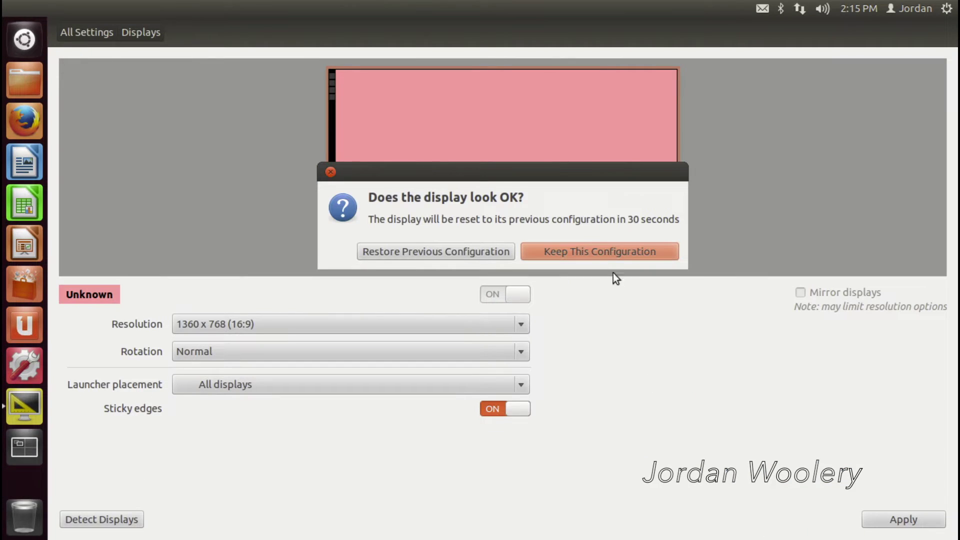
pyautogui.click(598, 253)
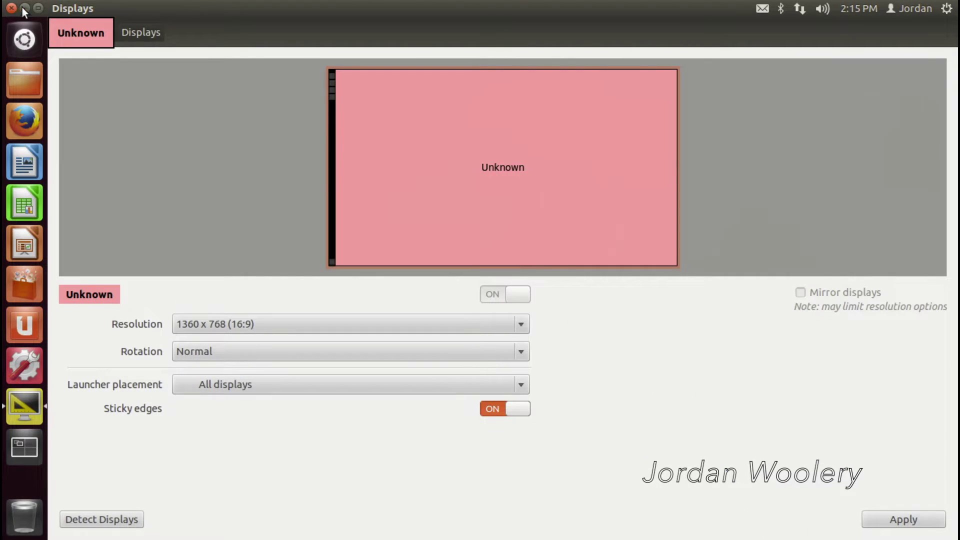
pyautogui.click(22, 7)
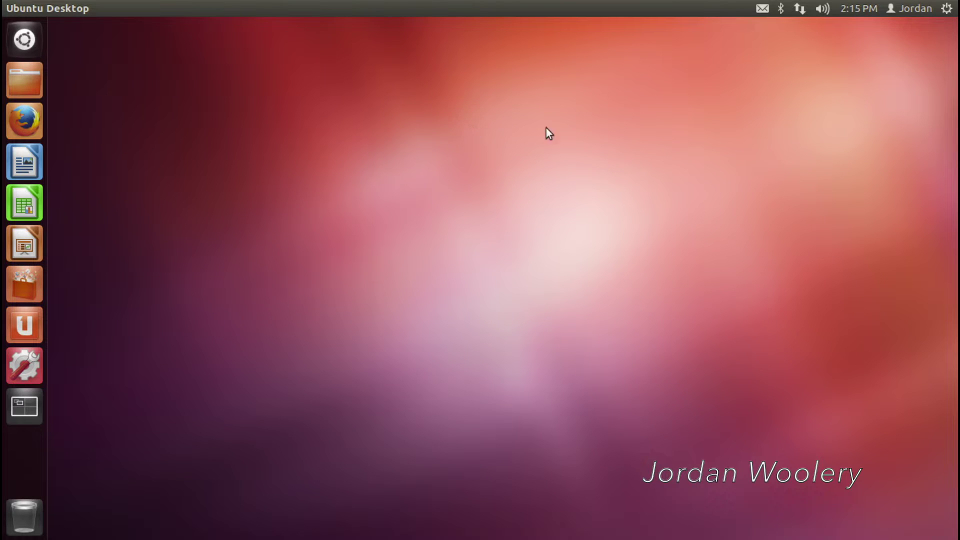
pyautogui.click(947, 8)
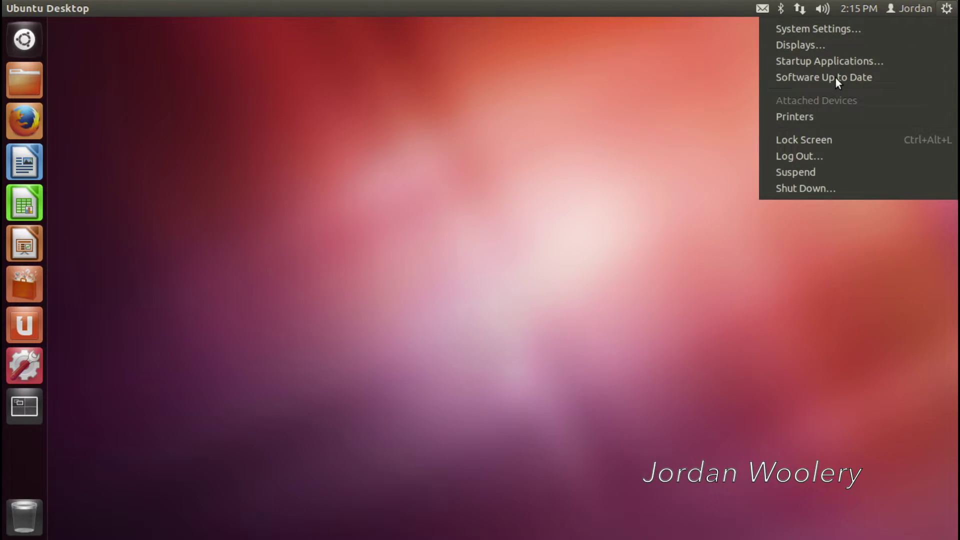
# Open Update Manager via Software Up to Date and scroll through the 448 selected updates
pyautogui.click(836, 78)
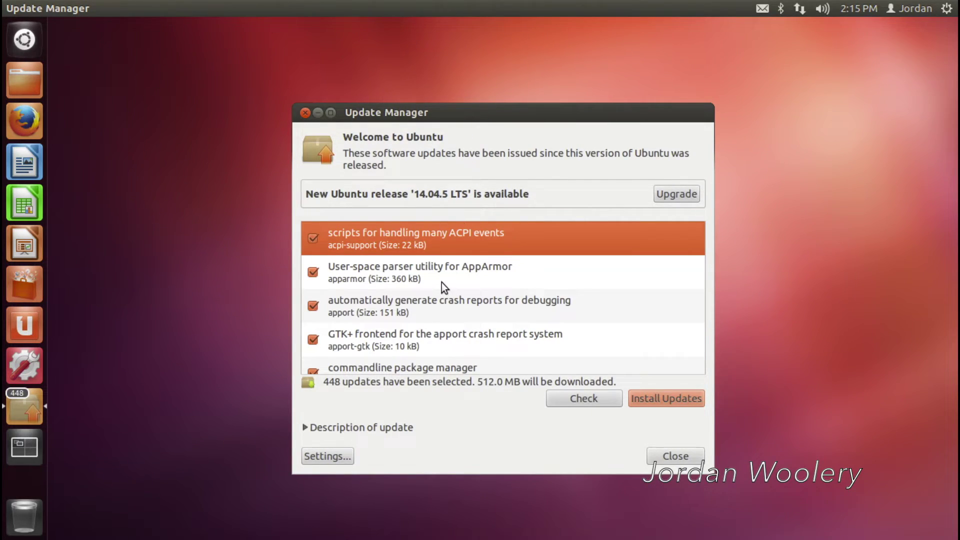
pyautogui.scroll(-15, 442, 282)
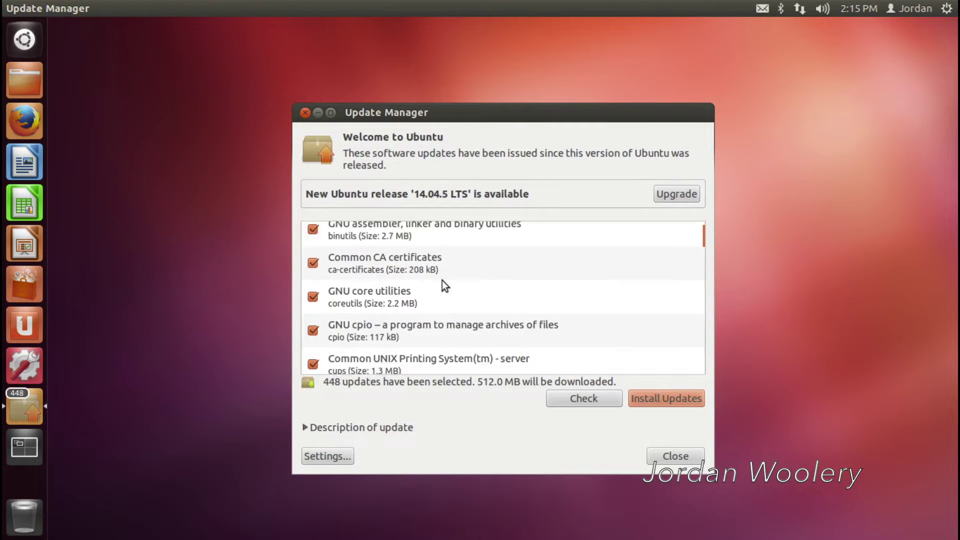
pyautogui.scroll(-15, 442, 281)
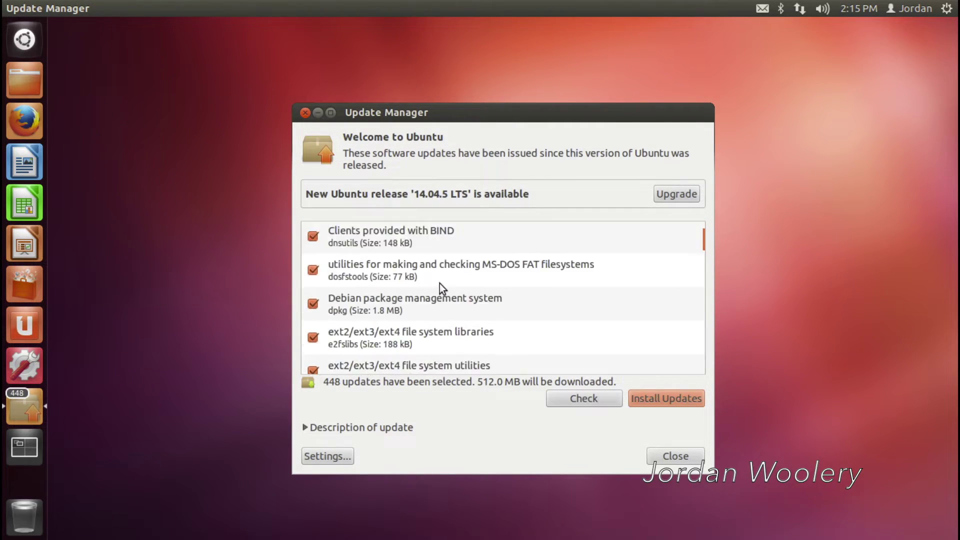
pyautogui.scroll(-10, 439, 285)
pyautogui.scroll(5, 439, 286)
pyautogui.scroll(15, 439, 285)
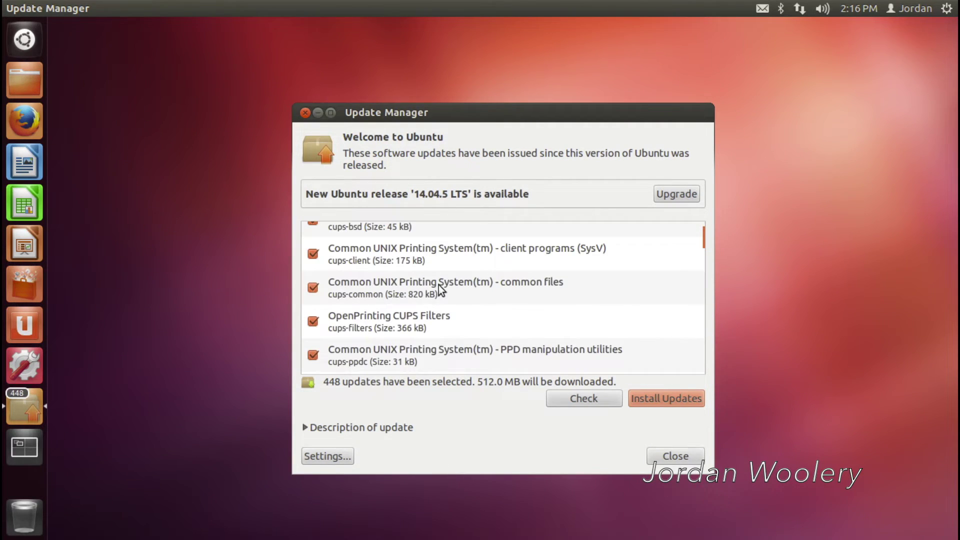
pyautogui.scroll(5, 443, 290)
pyautogui.scroll(-20, 439, 289)
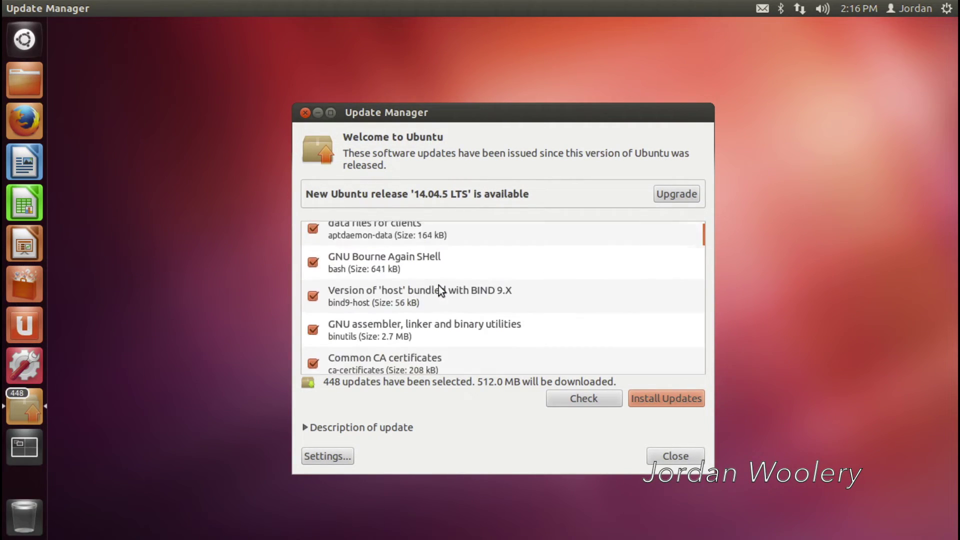
pyautogui.scroll(-5, 440, 295)
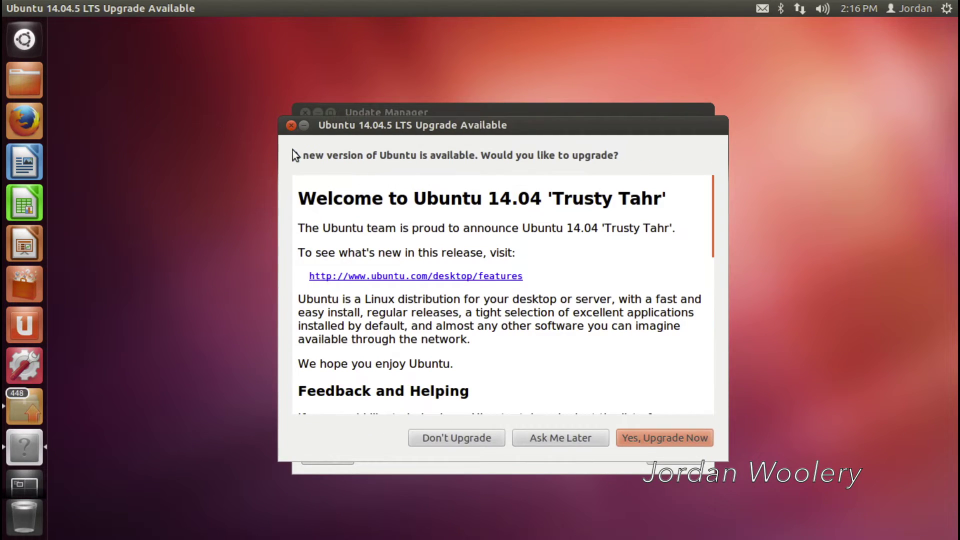
# Choose Ask Me Later for the 14.04 upgrade, minimize Update Manager, and open the Dash home
pyautogui.click(541, 435)
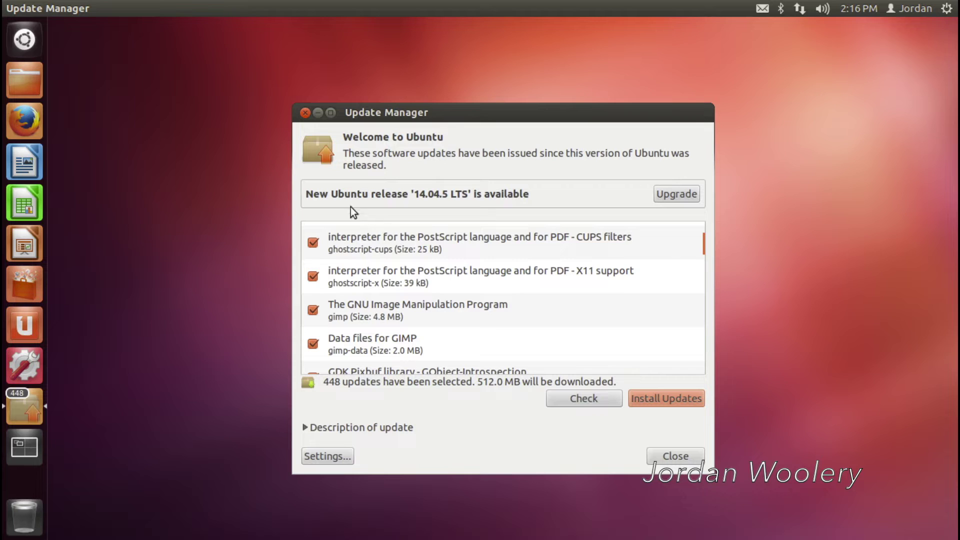
pyautogui.click(318, 113)
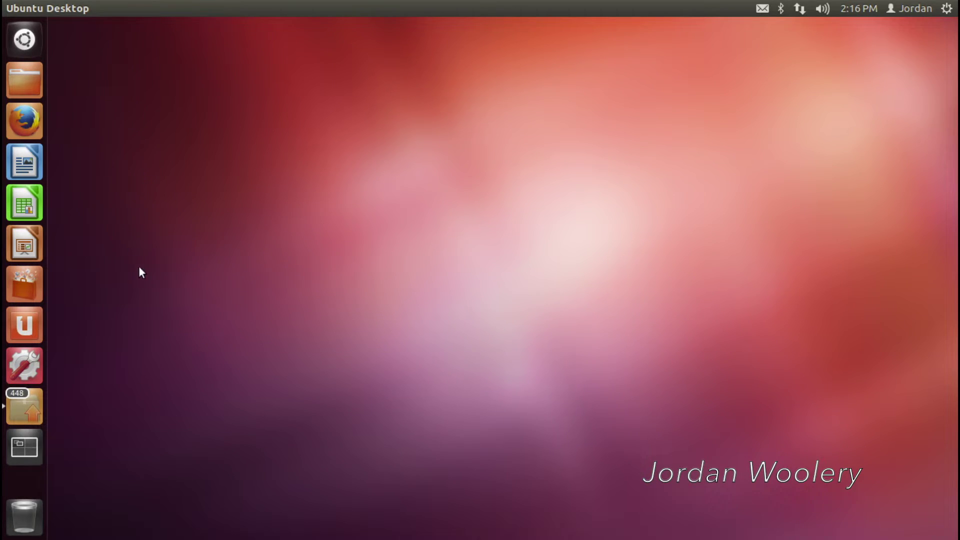
pyautogui.click(24, 39)
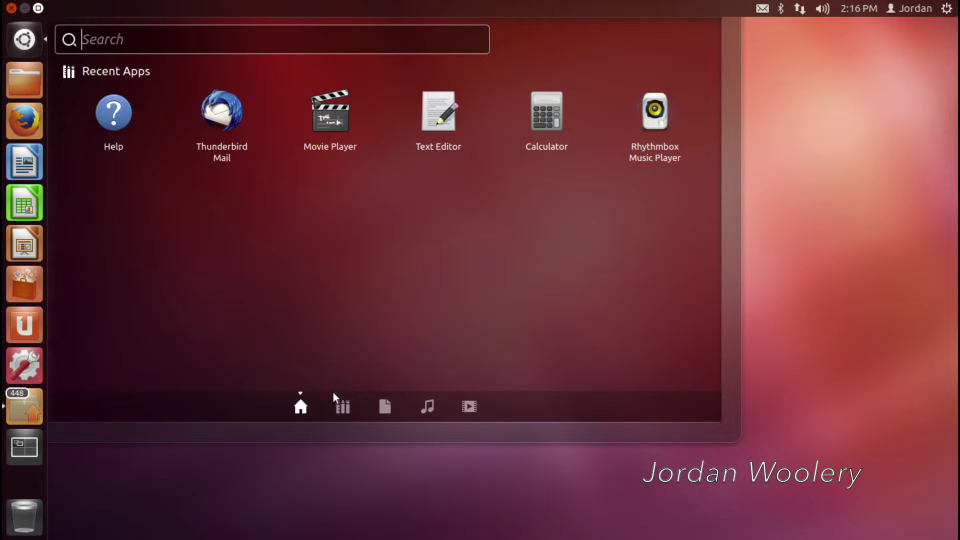
# Browse the Dash's applications, files, music and videos lenses, then return to Dash home
pyautogui.click(343, 407)
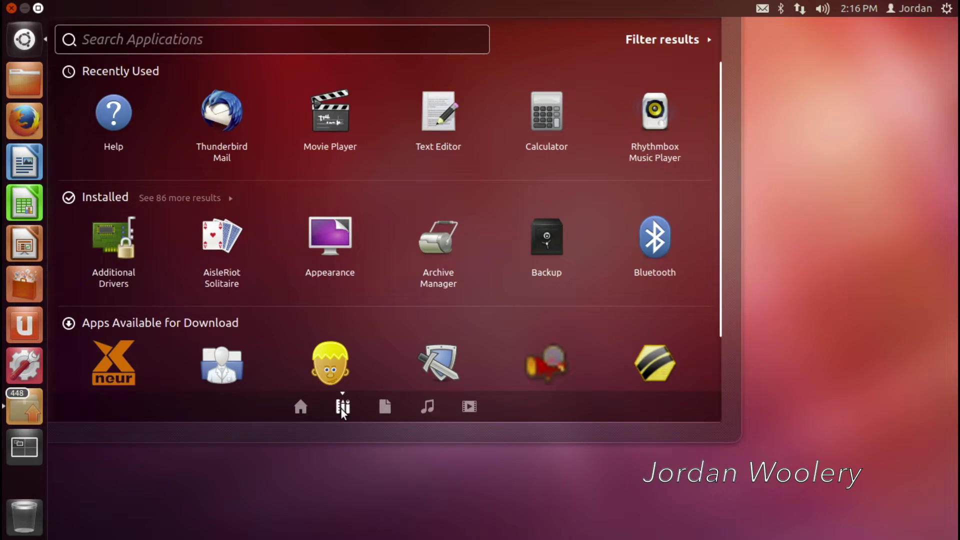
pyautogui.scroll(-3, 333, 329)
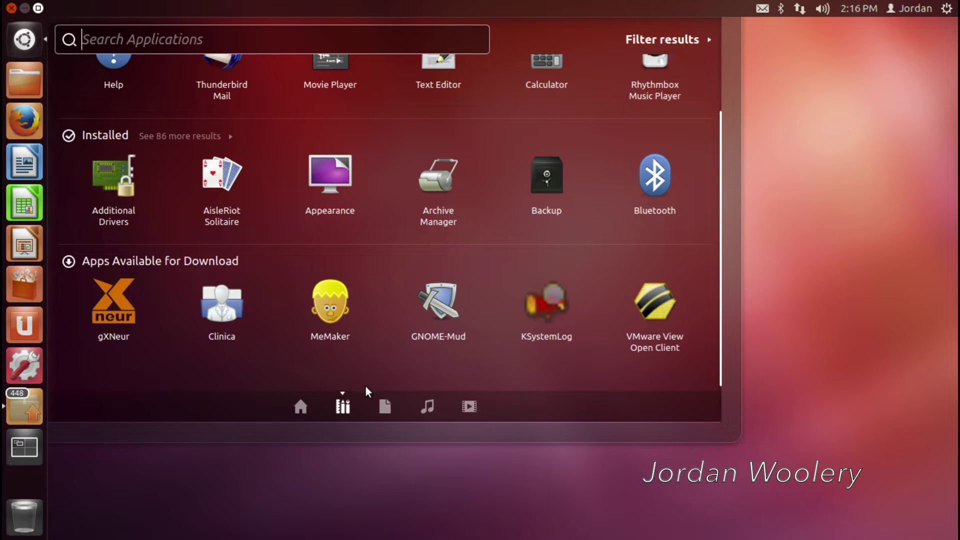
pyautogui.scroll(3, 361, 373)
pyautogui.click(385, 406)
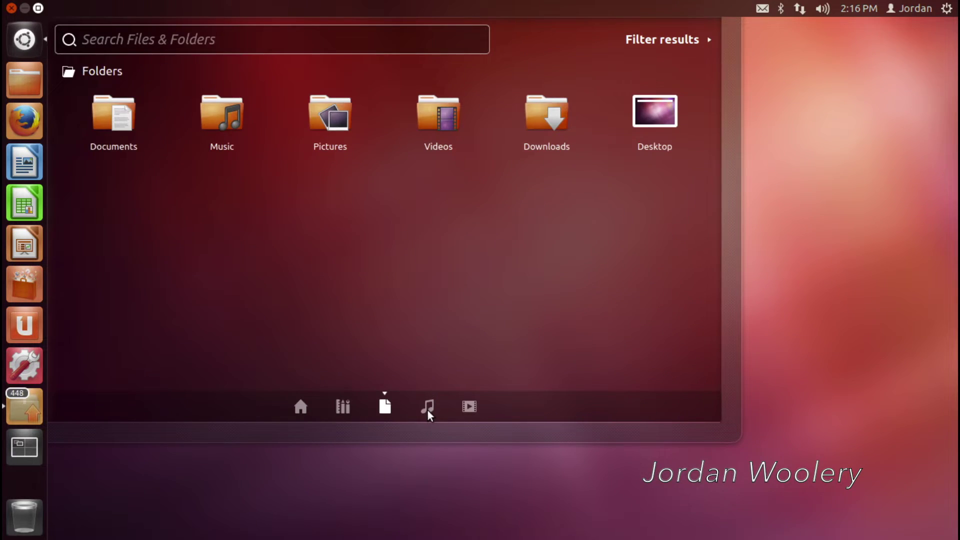
pyautogui.click(427, 407)
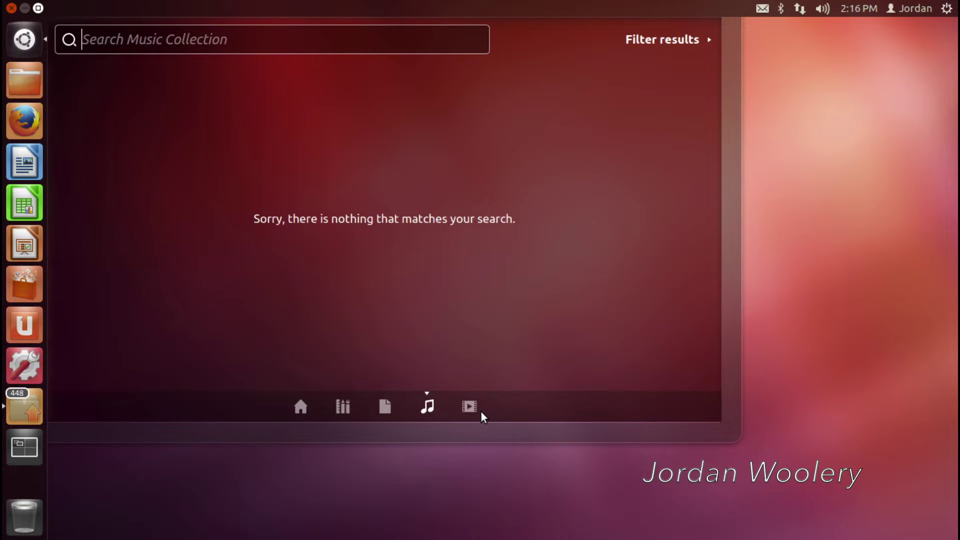
pyautogui.click(477, 406)
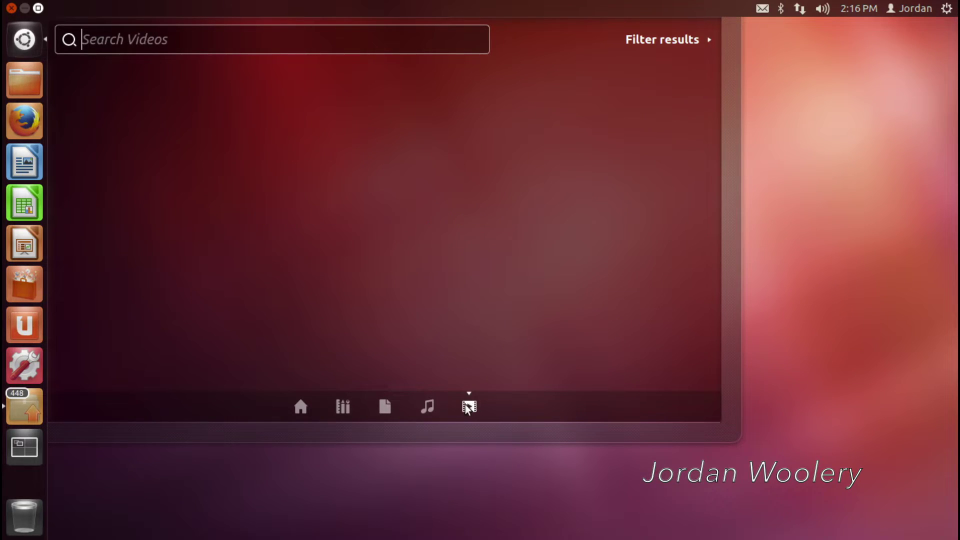
pyautogui.click(299, 405)
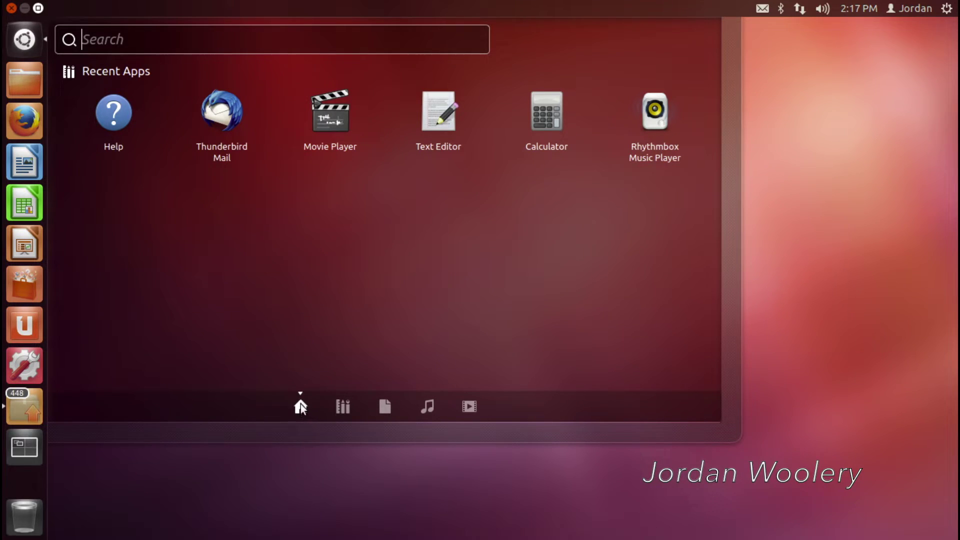
# Expand the full installed applications list in the Applications lens and launch GNU Emacs 23
pyautogui.click(337, 404)
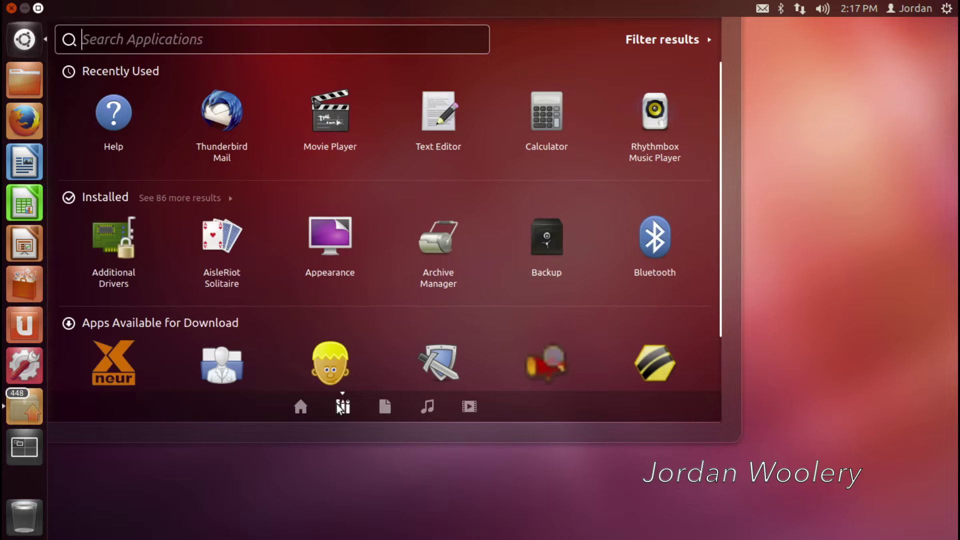
pyautogui.click(215, 197)
pyautogui.scroll(-5, 395, 233)
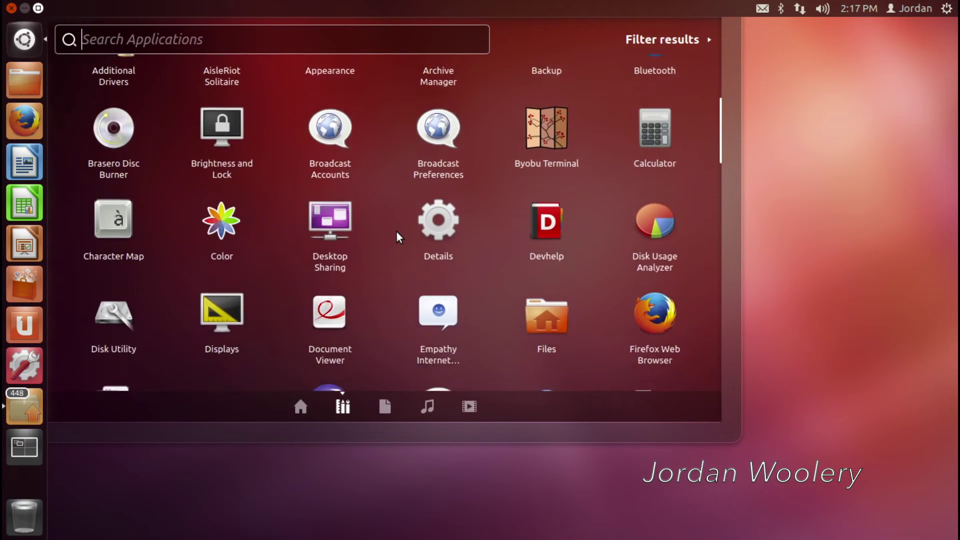
pyautogui.scroll(6, 395, 231)
pyautogui.scroll(-8, 395, 231)
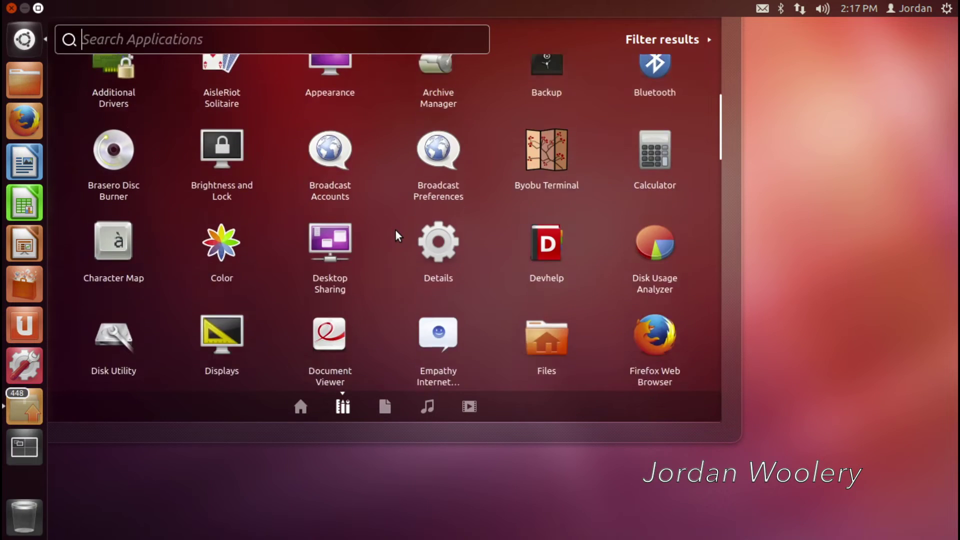
pyautogui.scroll(-2, 395, 231)
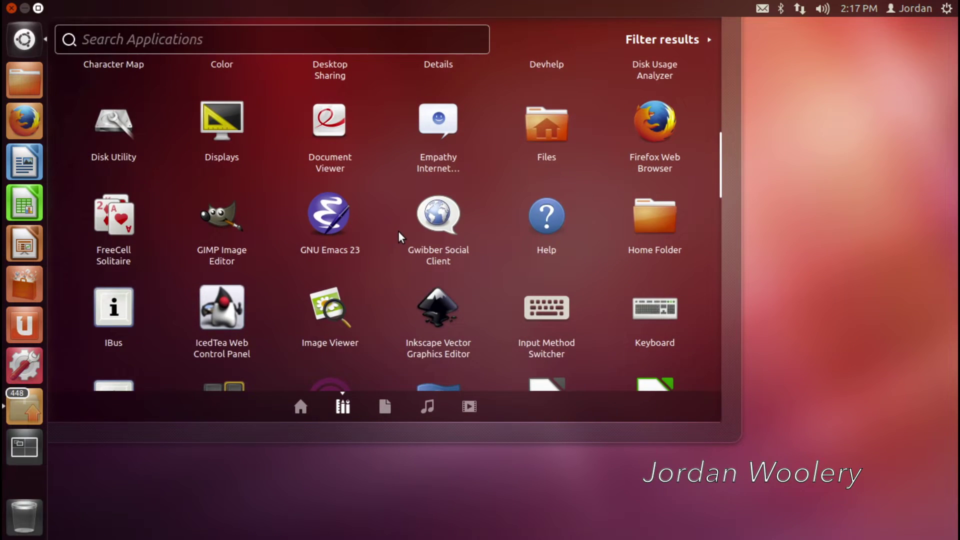
pyautogui.scroll(-5, 399, 229)
pyautogui.scroll(5, 399, 229)
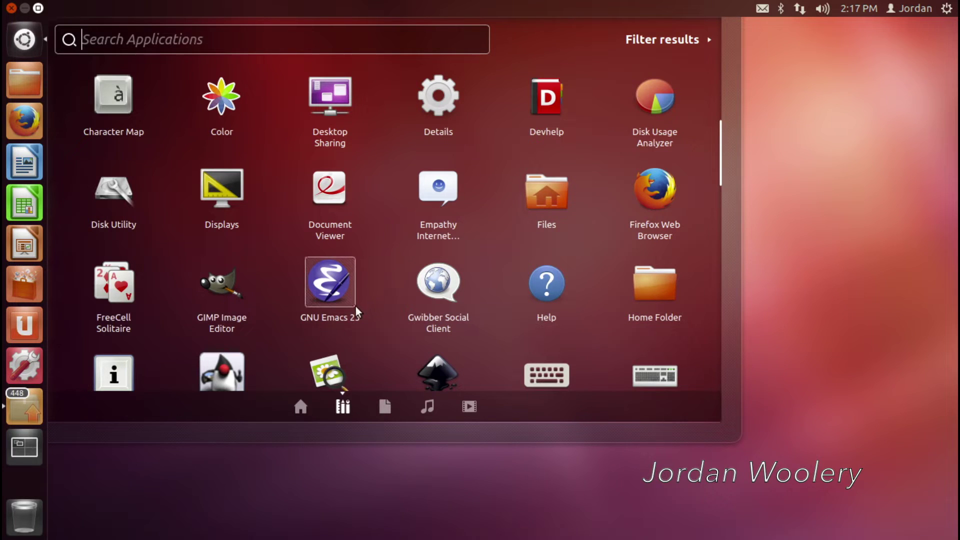
pyautogui.click(350, 288)
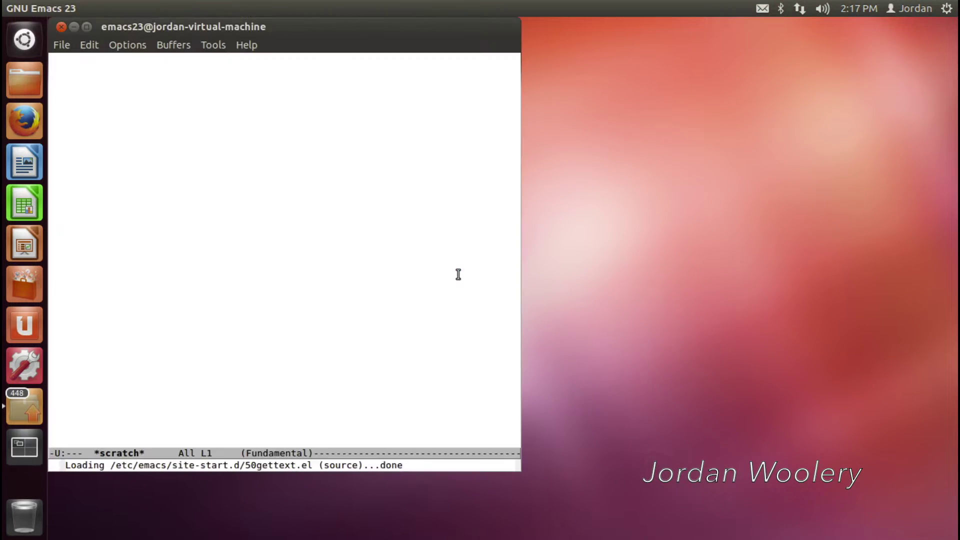
# Shift the Emacs window right and close it, then bring up the Dash to start Firefox
pyautogui.moveTo(304, 32); pyautogui.dragTo(448, 41)
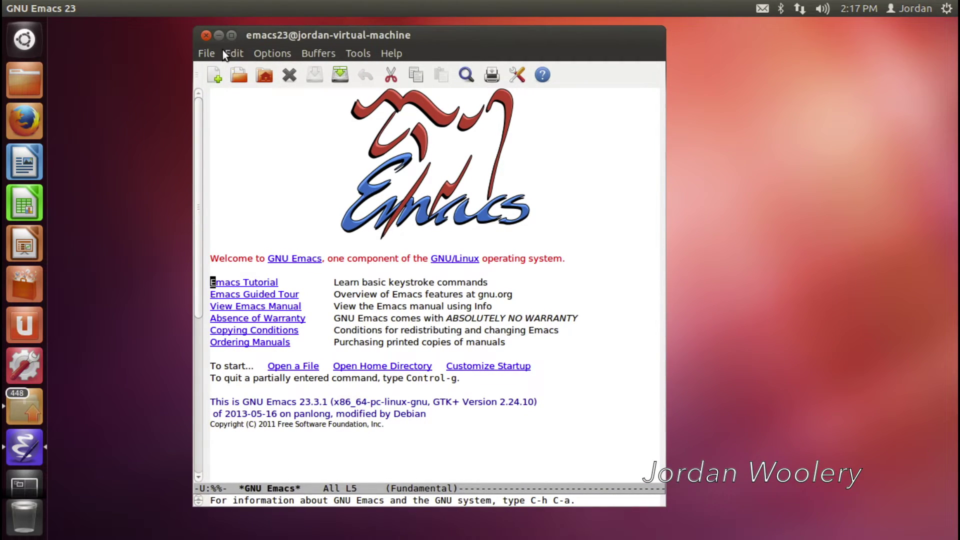
pyautogui.click(207, 36)
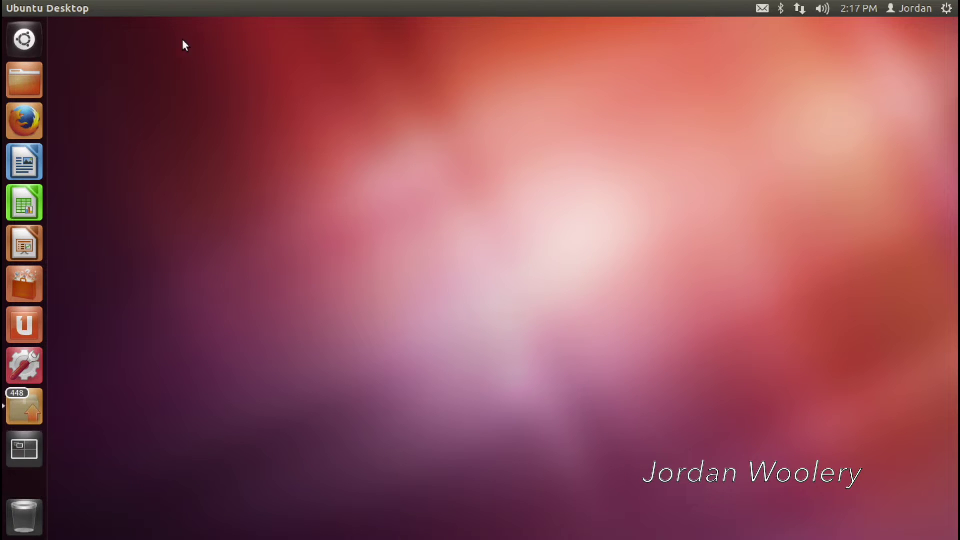
pyautogui.click(24, 39)
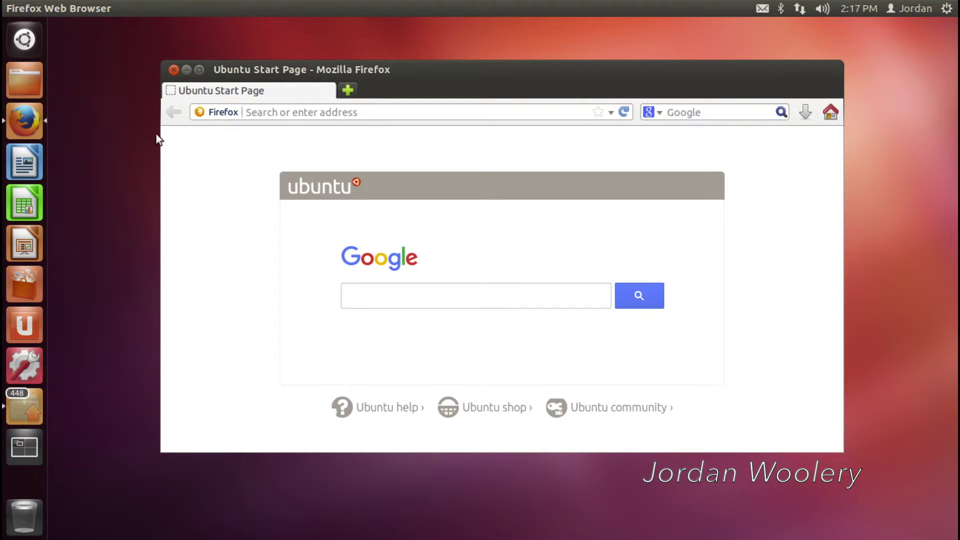
# Check in About Mozilla Firefox that the browser is version 26.0, then close it
pyautogui.click(288, 8)
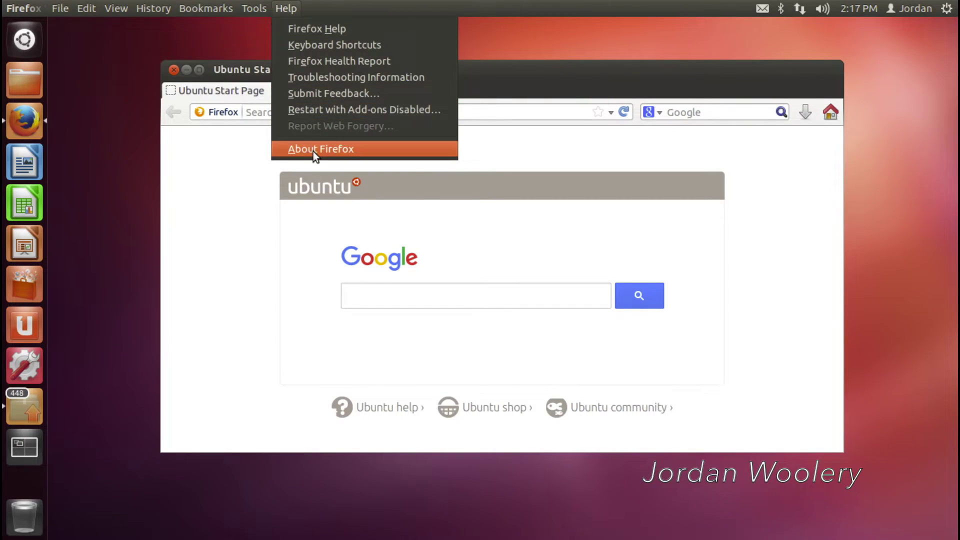
pyautogui.click(313, 150)
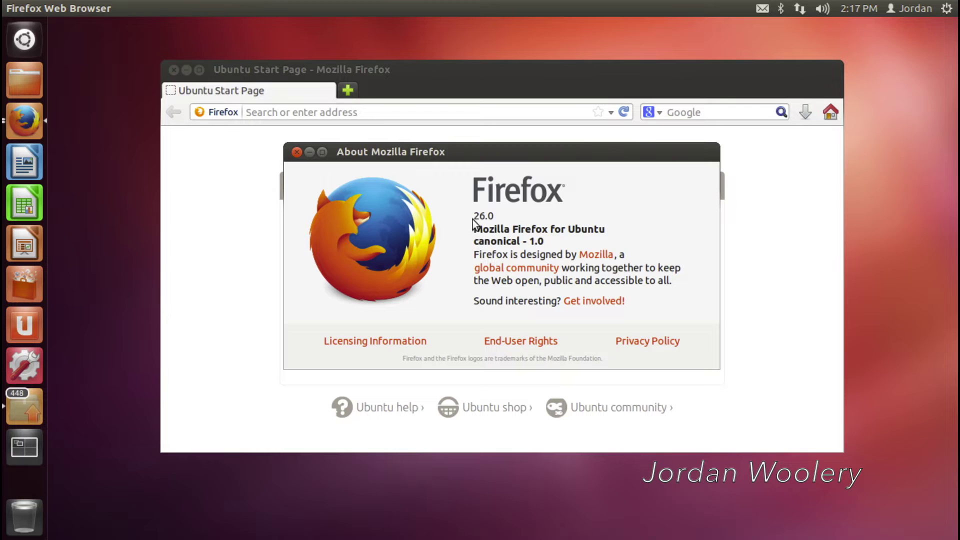
pyautogui.click(296, 152)
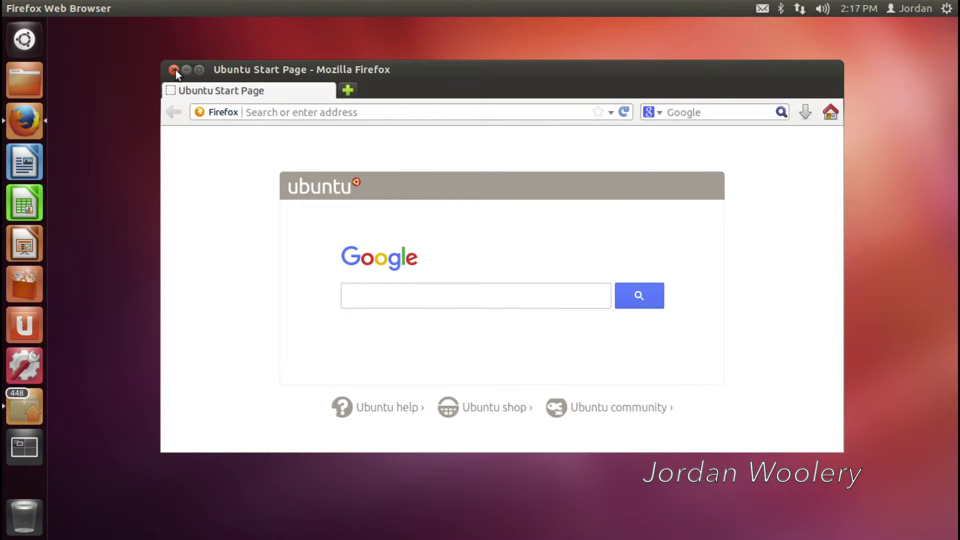
# Review the important security updates in Update Manager, then minimize it and Firefox
pyautogui.click(22, 410)
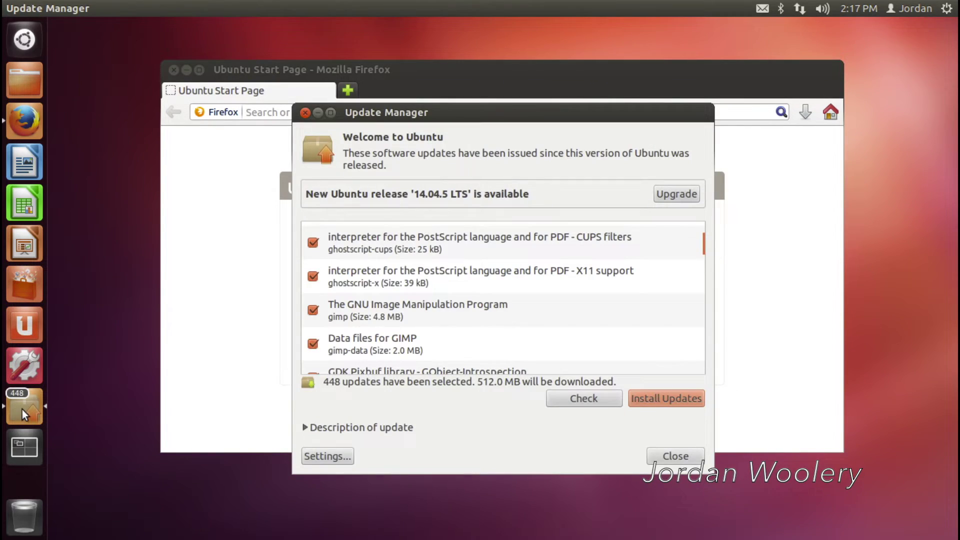
pyautogui.click(708, 235)
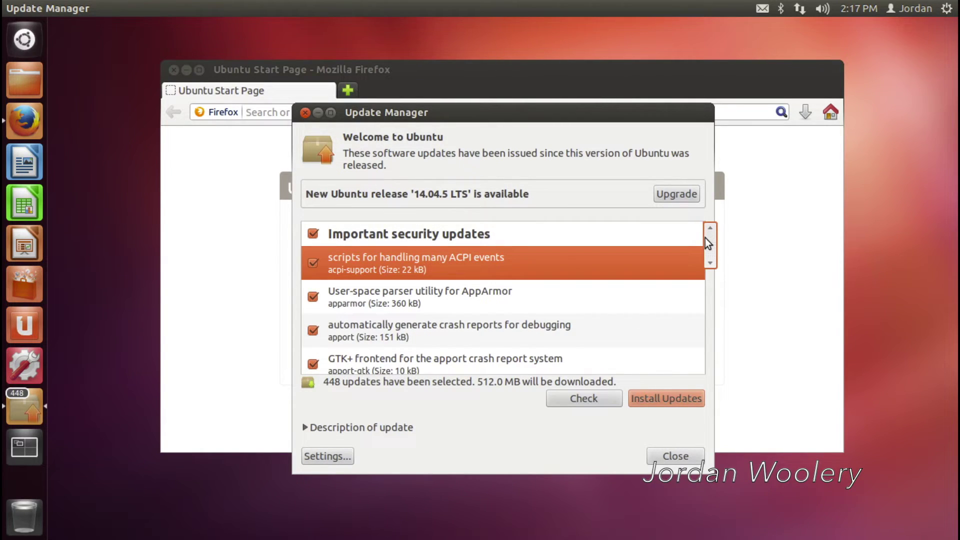
pyautogui.moveTo(710, 248)
pyautogui.mouseDown()
pyautogui.moveTo(712, 323)
pyautogui.moveTo(711, 253)
pyautogui.mouseUp()
pyautogui.click(318, 113)
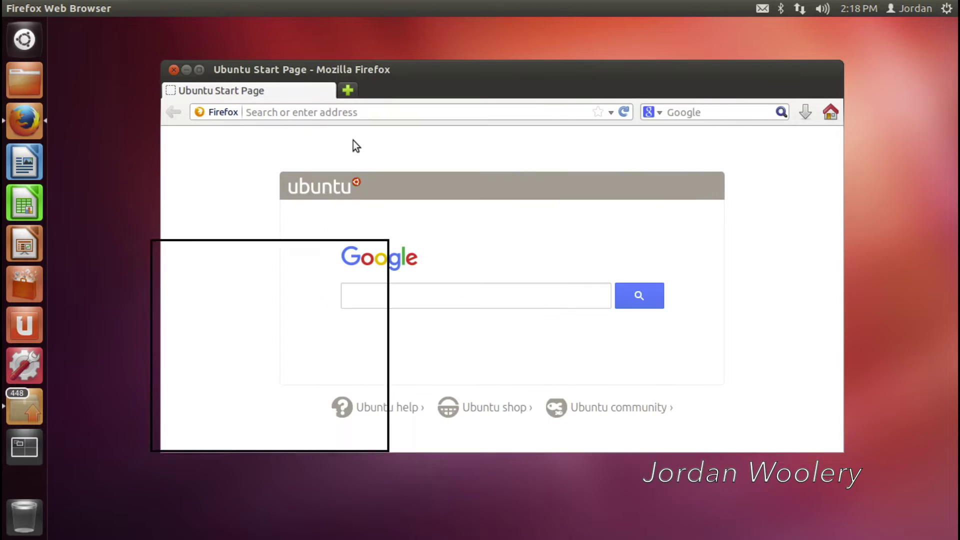
pyautogui.click(185, 70)
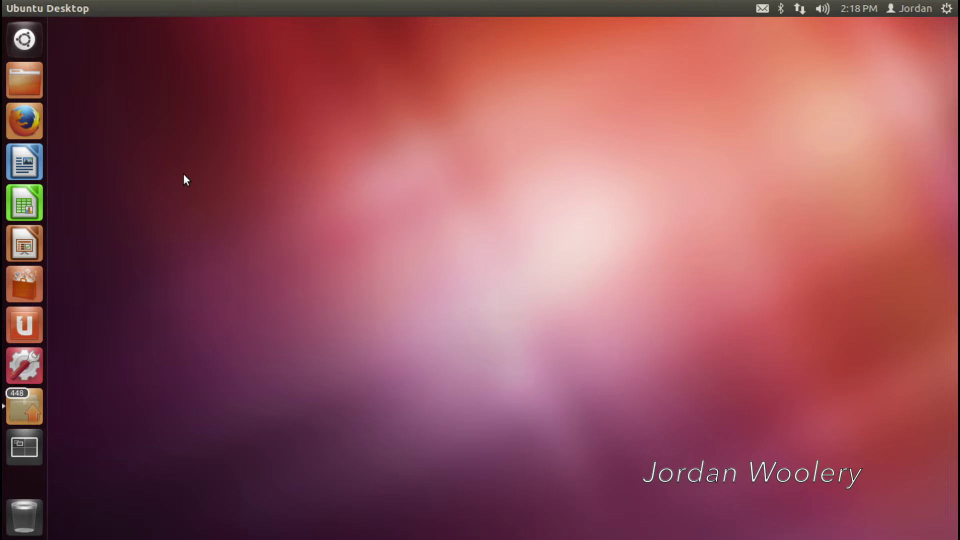
pyautogui.click(19, 285)
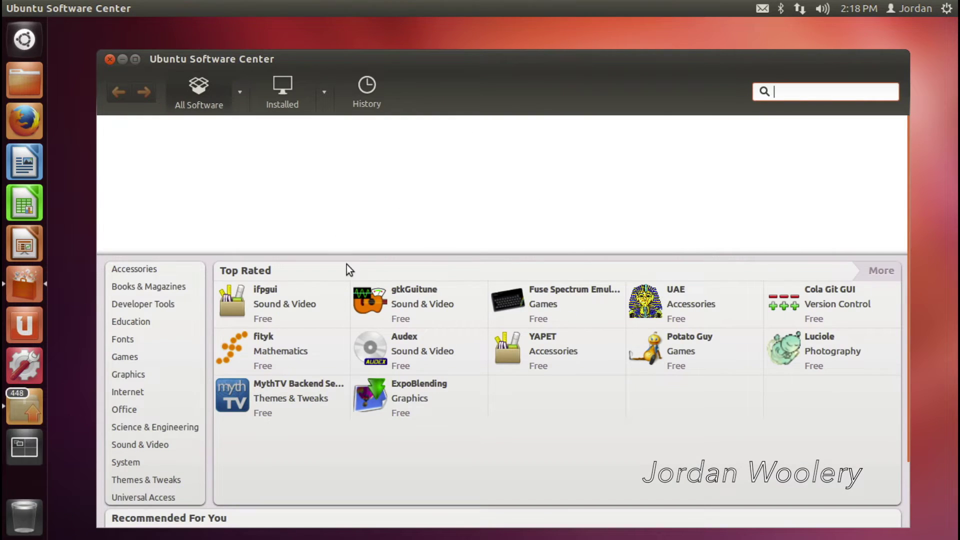
pyautogui.click(108, 59)
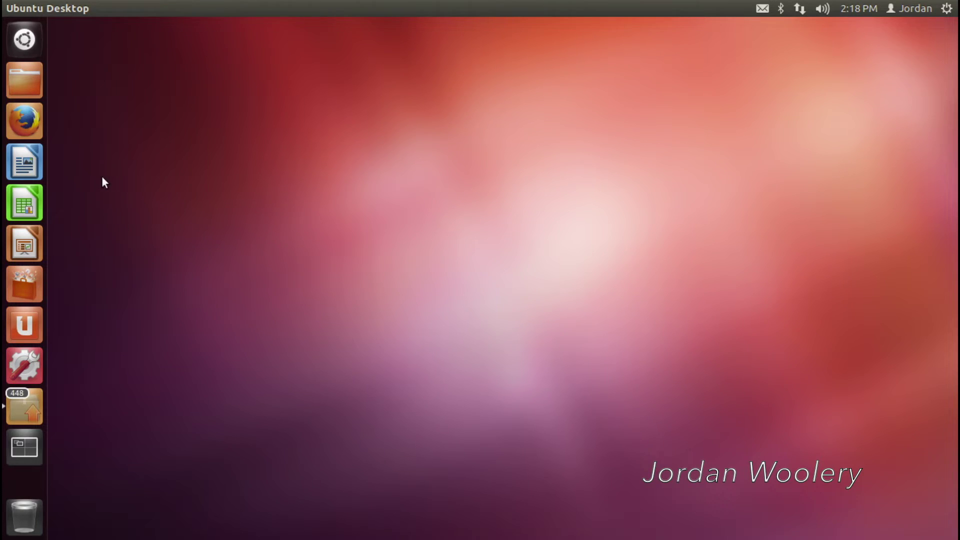
# Launch LibreOffice Writer, confirm version 3.5.7.2 in About LibreOffice, and close the empty document
pyautogui.click(23, 160)
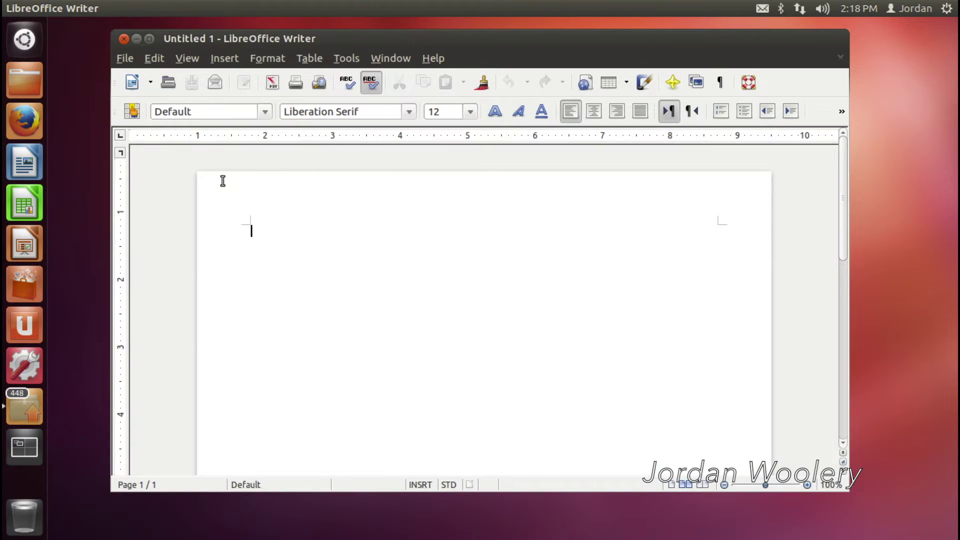
pyautogui.click(431, 58)
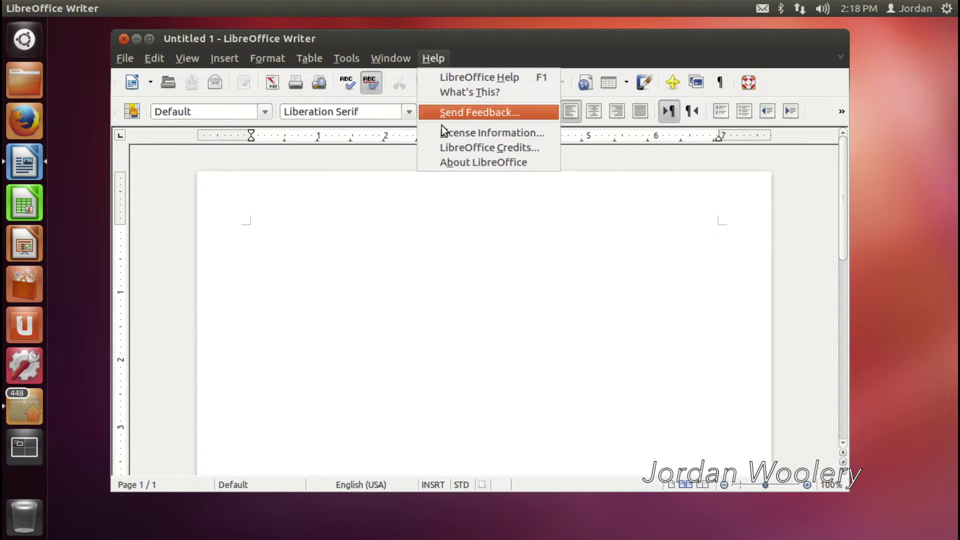
pyautogui.click(450, 163)
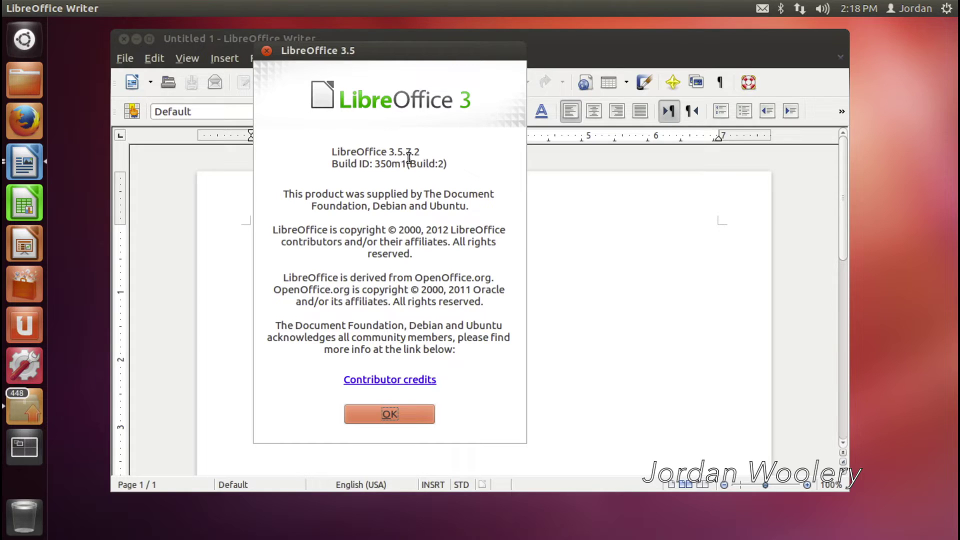
pyautogui.click(411, 418)
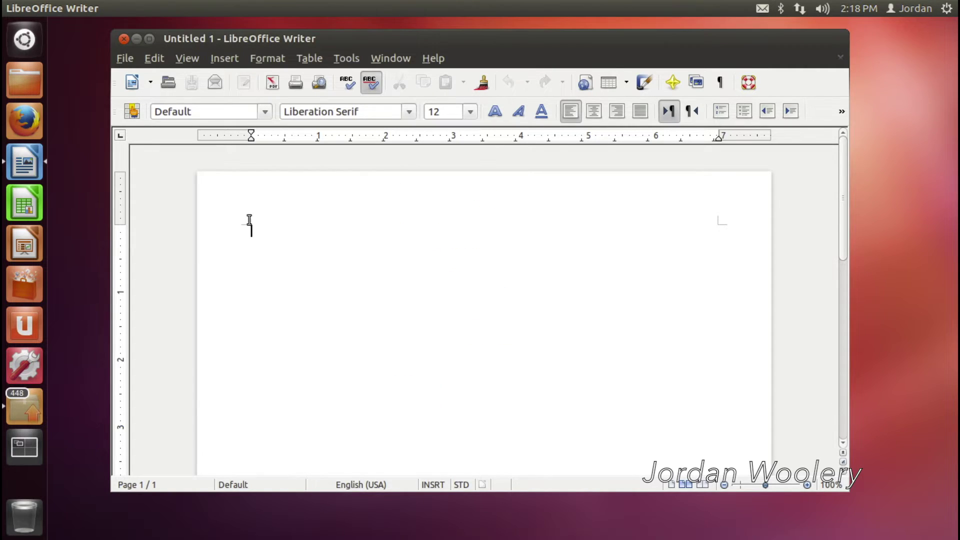
pyautogui.click(123, 39)
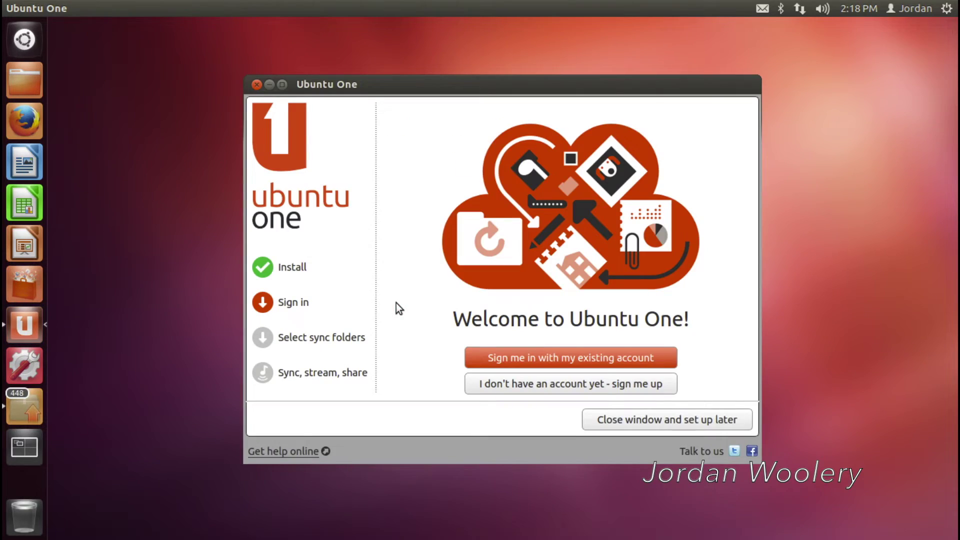
# Open the Ubuntu One new-account sign-up form, cancel it, and close the welcome window
pyautogui.click(548, 389)
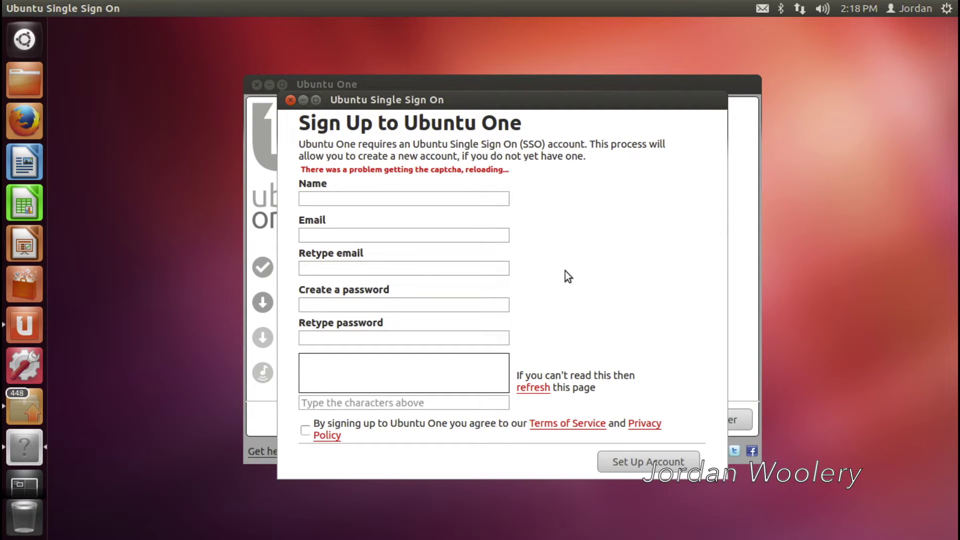
pyautogui.click(289, 100)
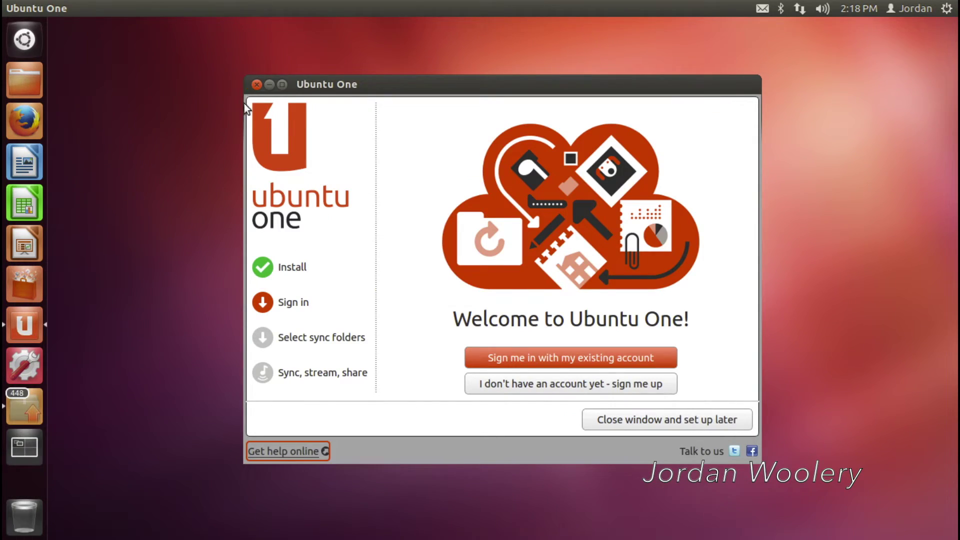
pyautogui.click(256, 85)
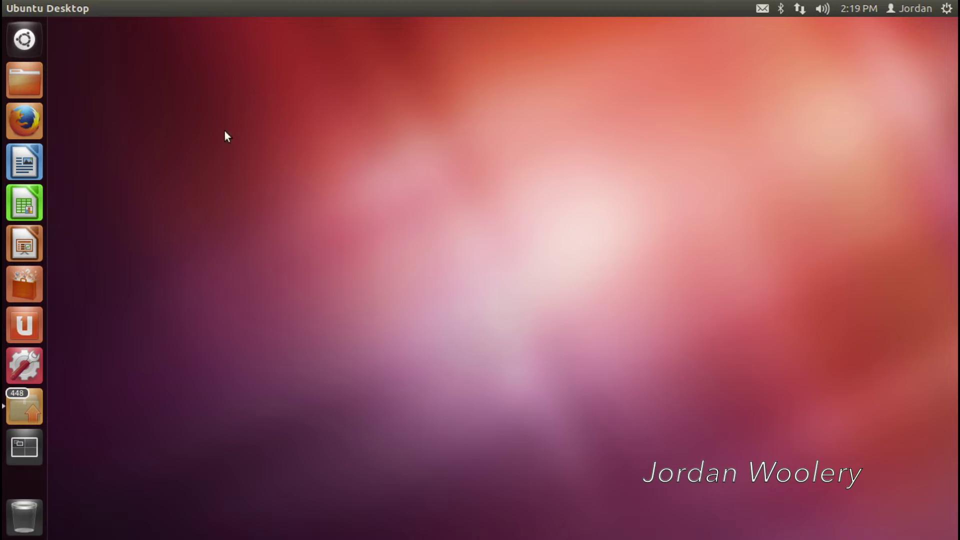
pyautogui.click(24, 365)
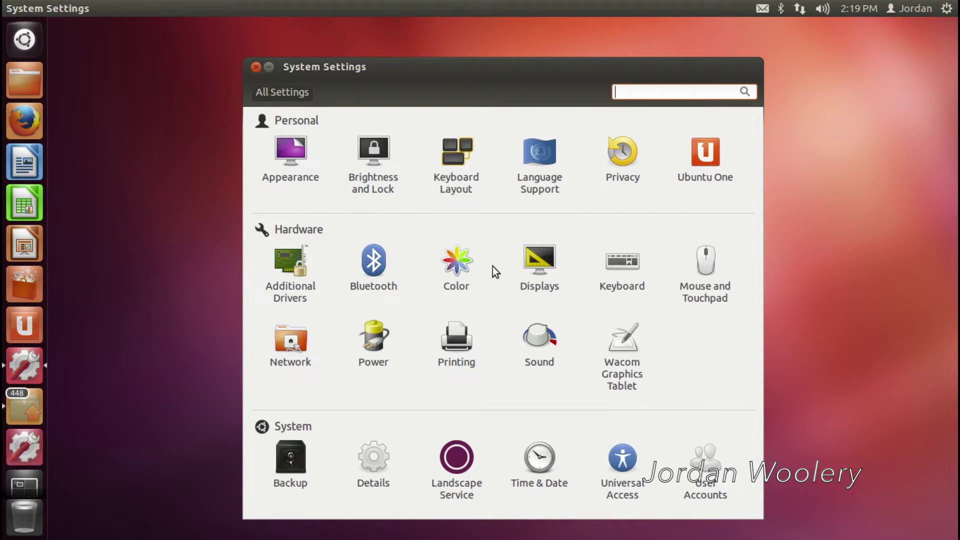
pyautogui.moveTo(482, 72); pyautogui.dragTo(466, 58)
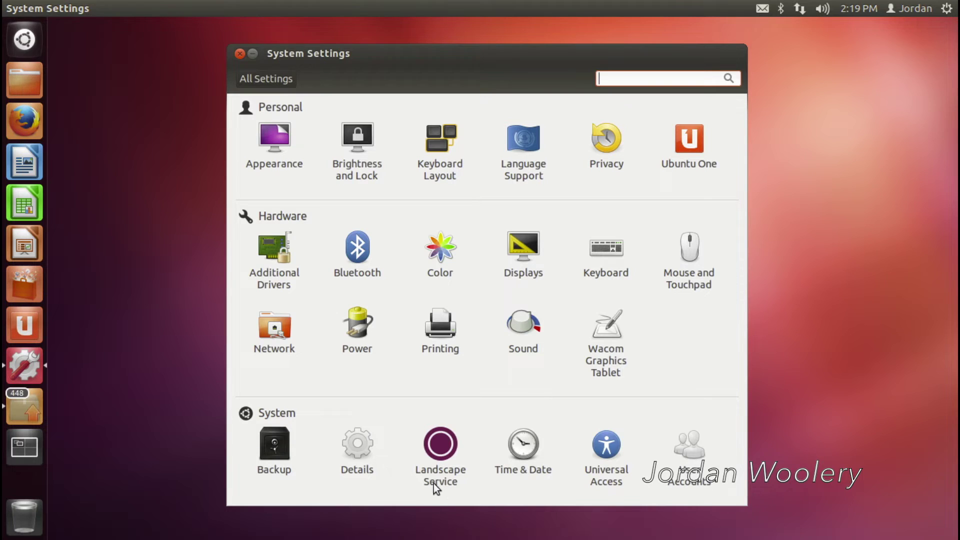
pyautogui.click(289, 453)
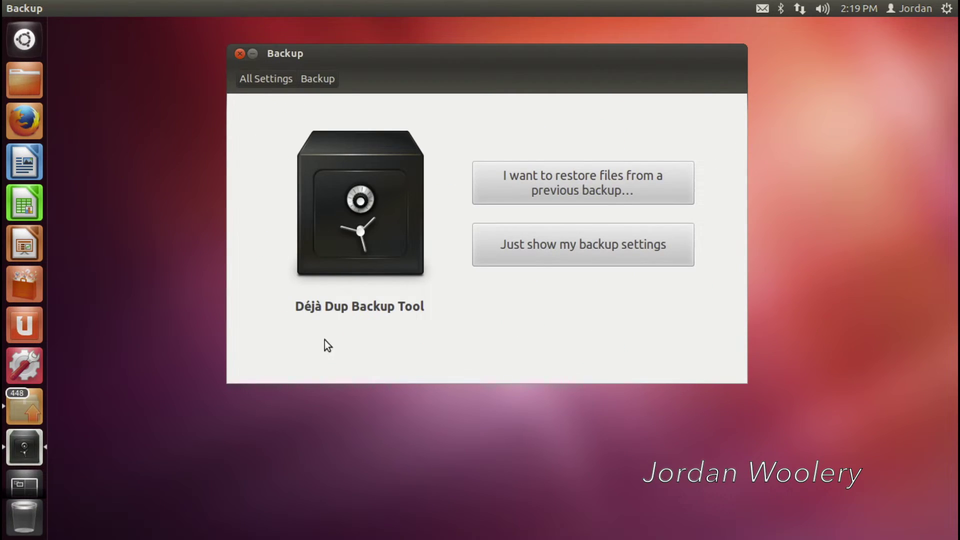
pyautogui.click(287, 74)
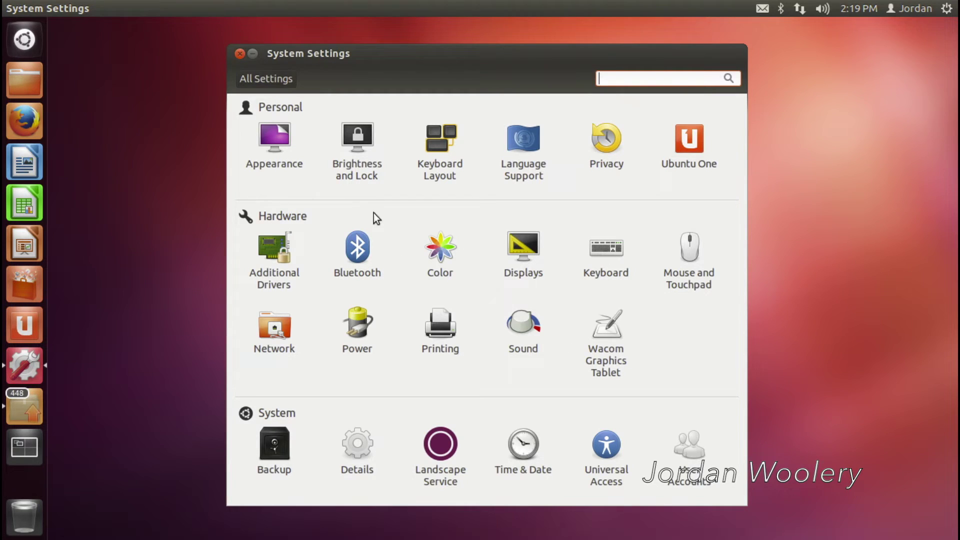
pyautogui.click(239, 53)
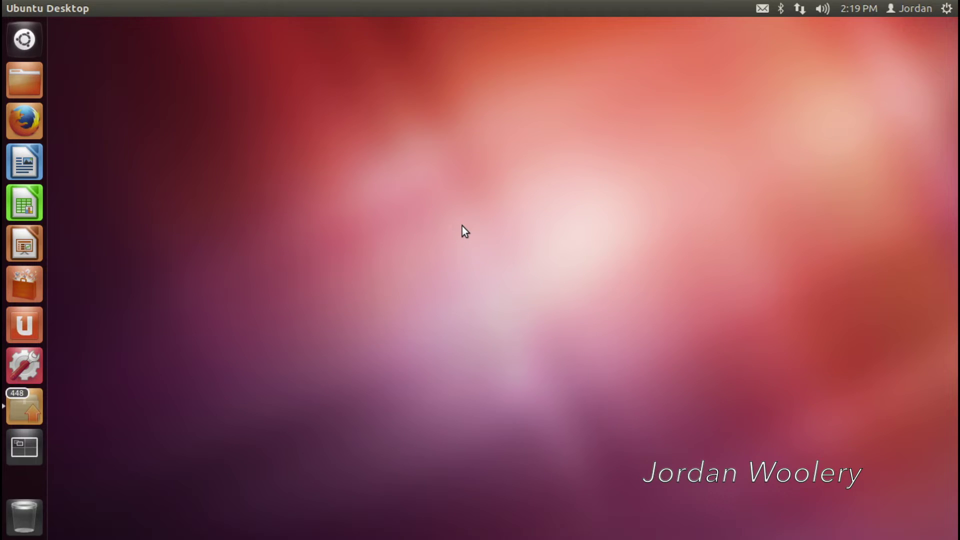
# Open the Dash's installed applications list, then briefly launch, move and close the Text Editor
pyautogui.click(24, 39)
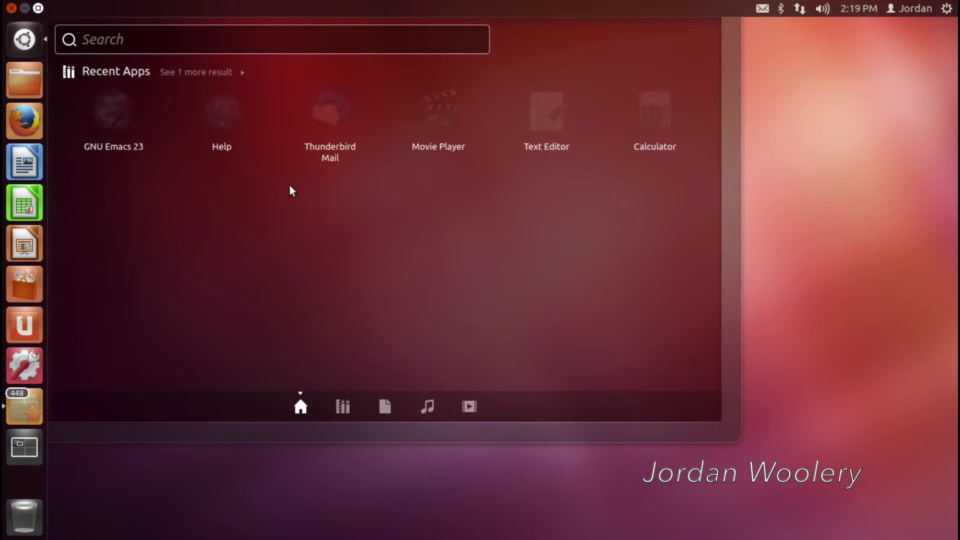
pyautogui.click(343, 406)
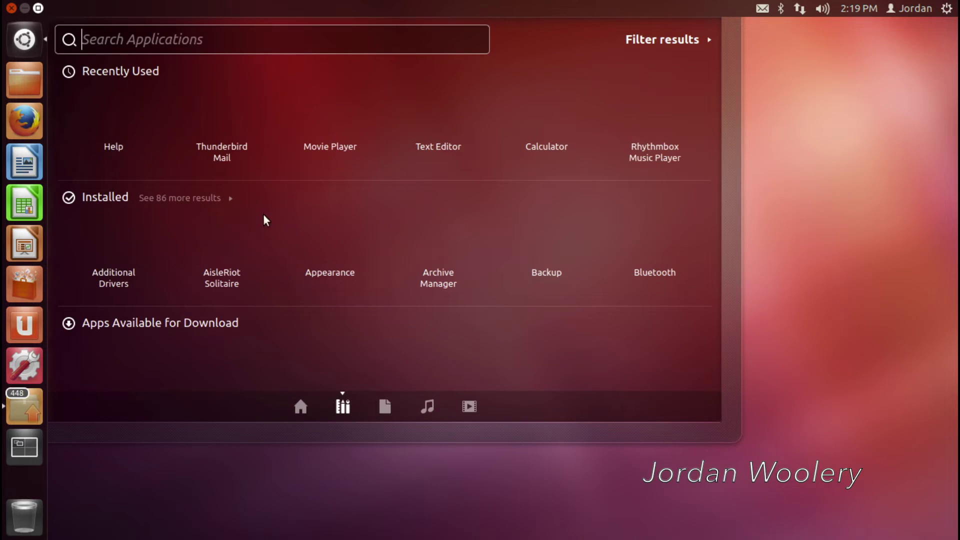
pyautogui.click(178, 196)
pyautogui.scroll(-1, 395, 269)
pyautogui.scroll(-5, 395, 269)
pyautogui.scroll(10, 395, 269)
pyautogui.click(538, 140)
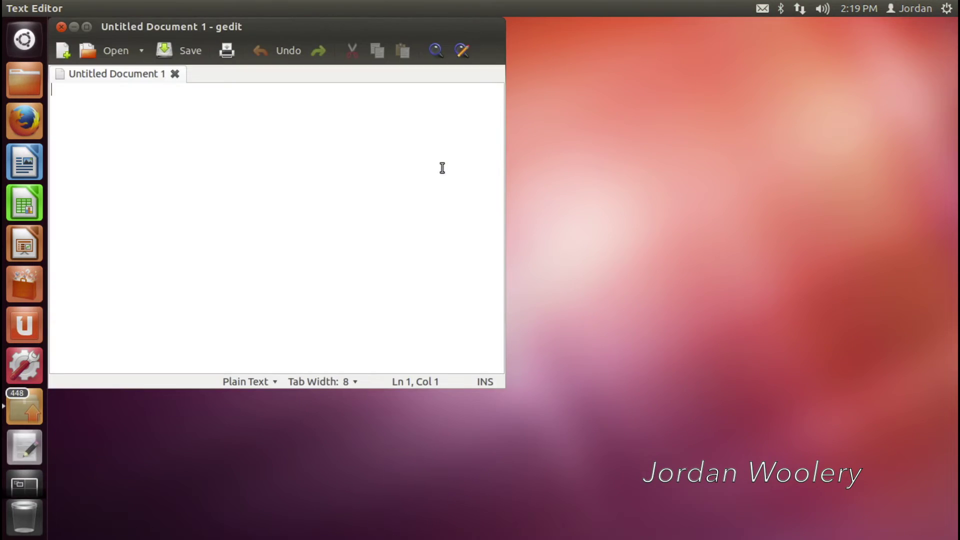
pyautogui.moveTo(89, 29); pyautogui.dragTo(281, 73)
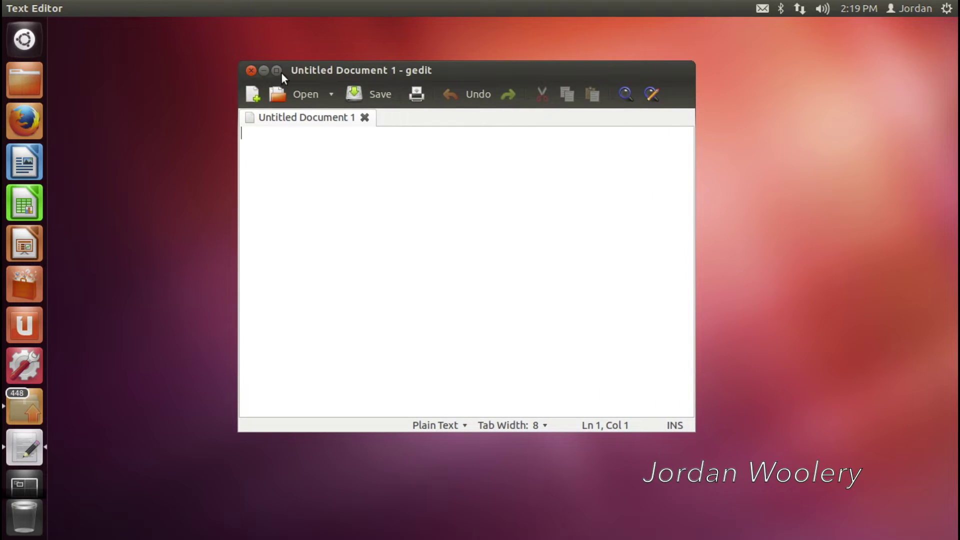
pyautogui.click(251, 70)
# Reopen the full installed-applications list and scroll through it to FreeCell, GIMP and LibreOffice
pyautogui.click(35, 43)
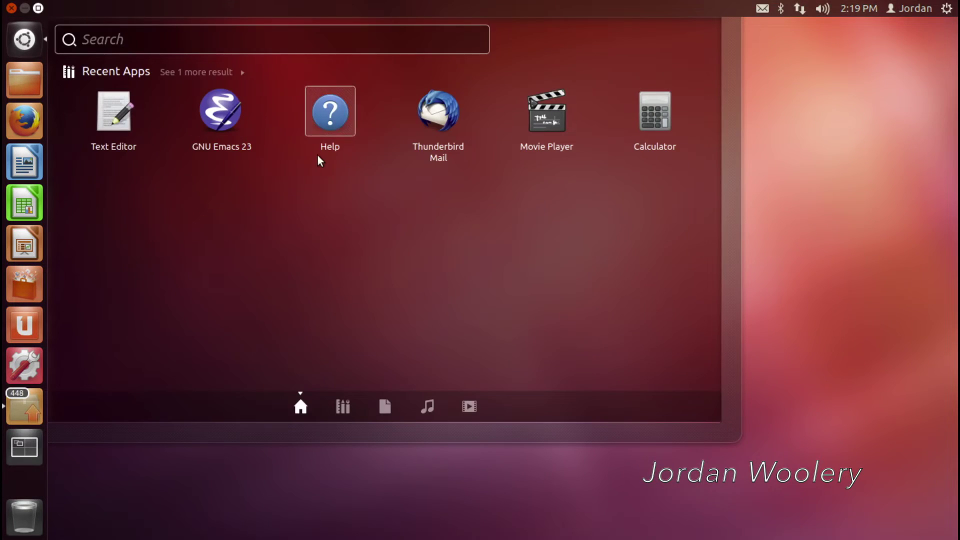
pyautogui.click(338, 402)
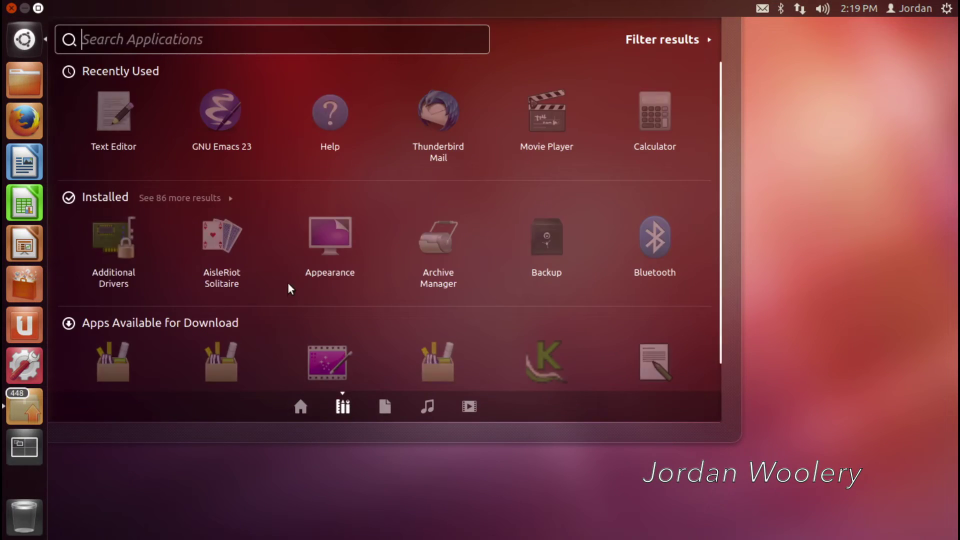
pyautogui.click(160, 190)
pyautogui.scroll(-2, 250, 239)
pyautogui.scroll(-6, 250, 239)
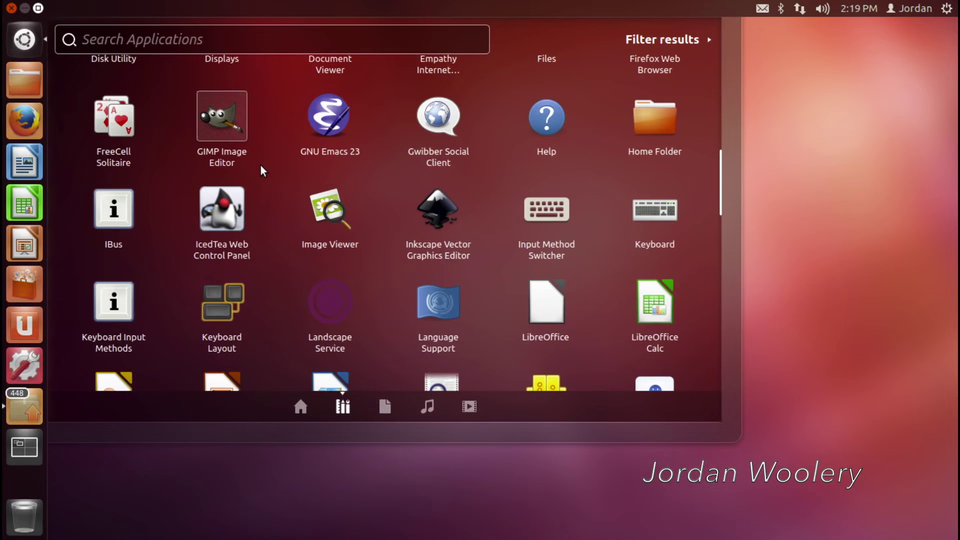
pyautogui.scroll(-9, 265, 179)
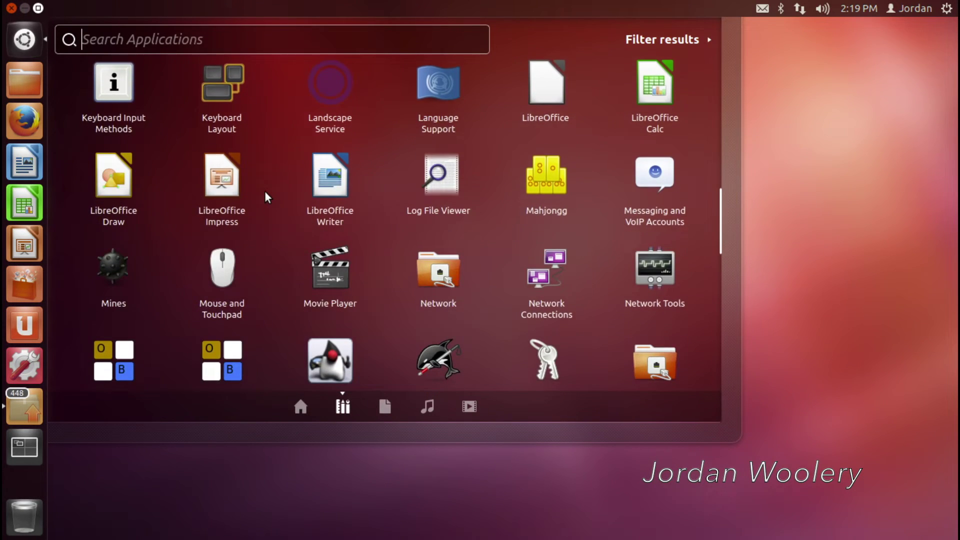
pyautogui.scroll(-3, 265, 192)
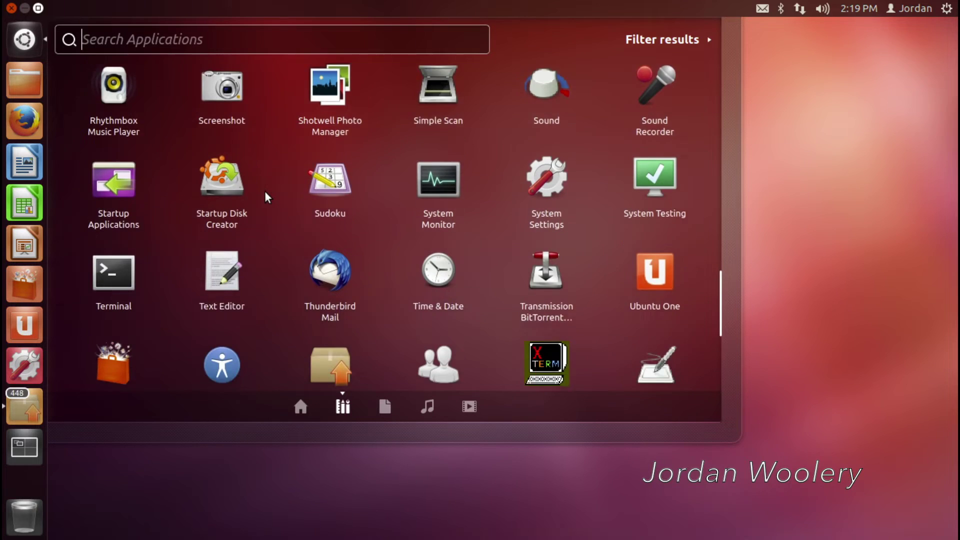
pyautogui.scroll(-2, 265, 198)
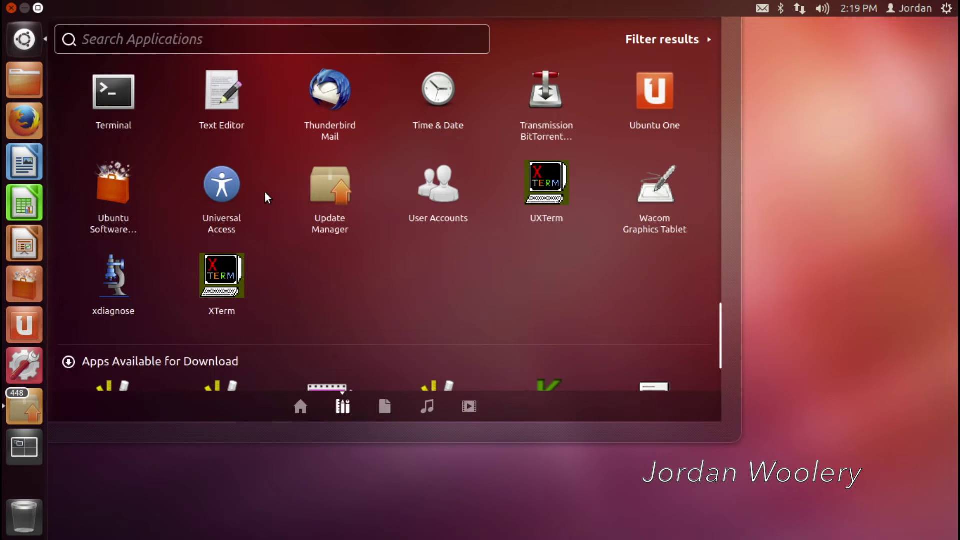
pyautogui.scroll(3, 265, 193)
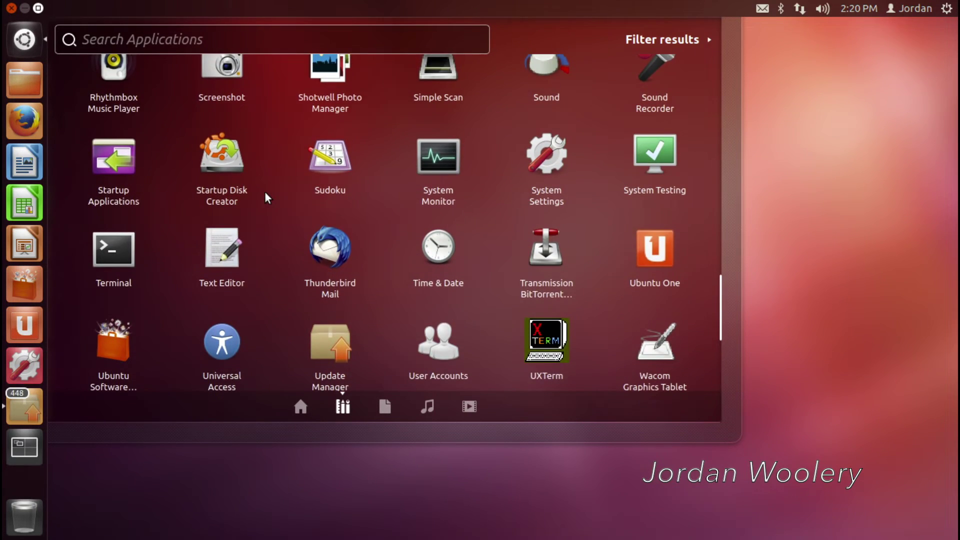
pyautogui.scroll(1, 266, 198)
pyautogui.scroll(1, 265, 193)
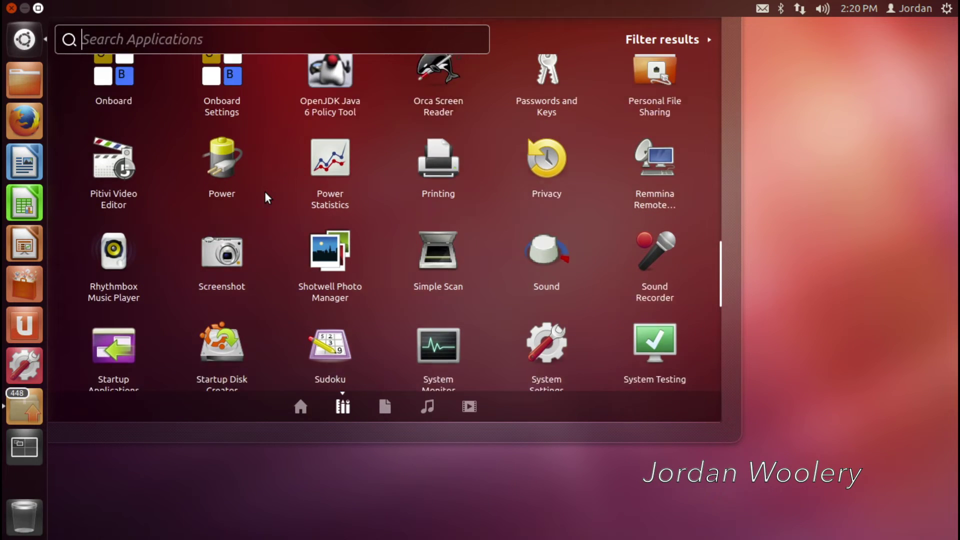
pyautogui.scroll(-1, 265, 191)
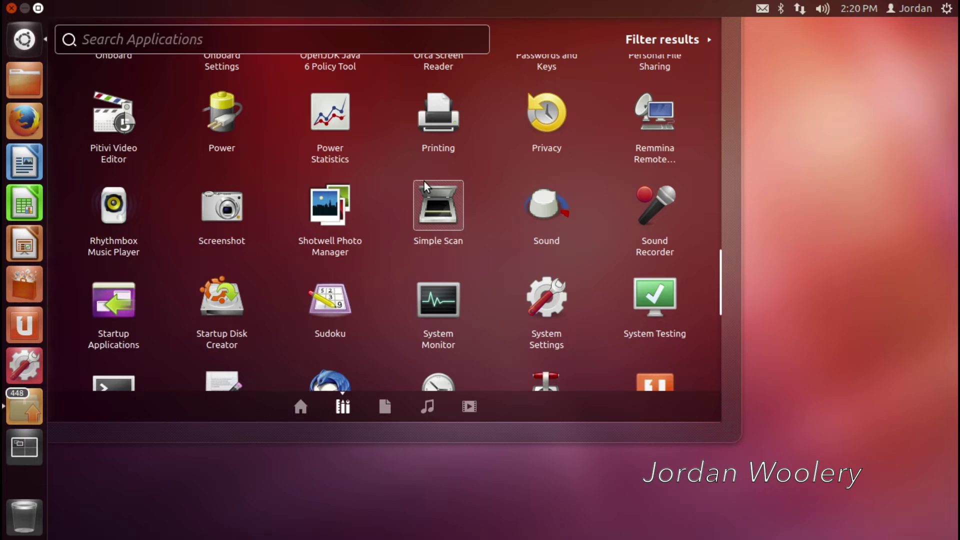
pyautogui.scroll(3, 401, 169)
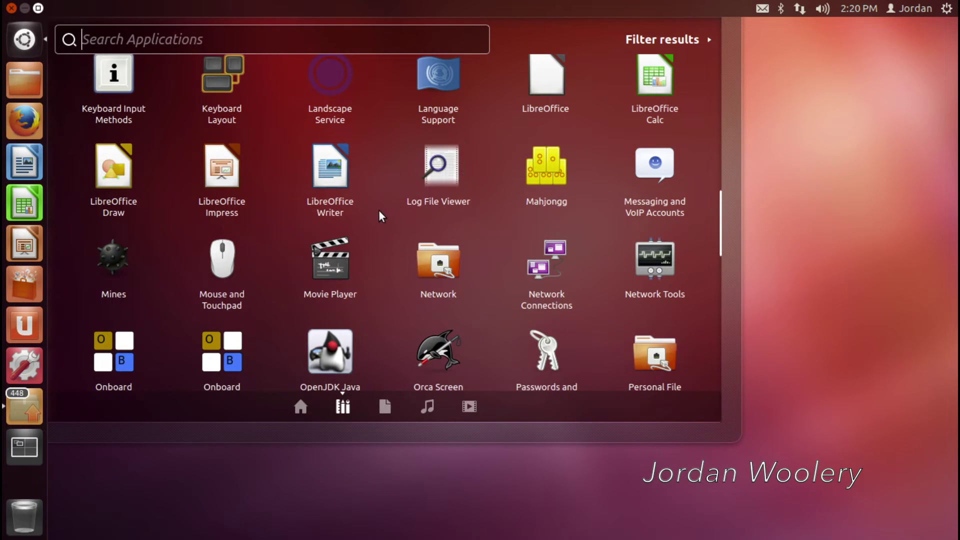
pyautogui.scroll(1, 379, 216)
pyautogui.scroll(2, 559, 214)
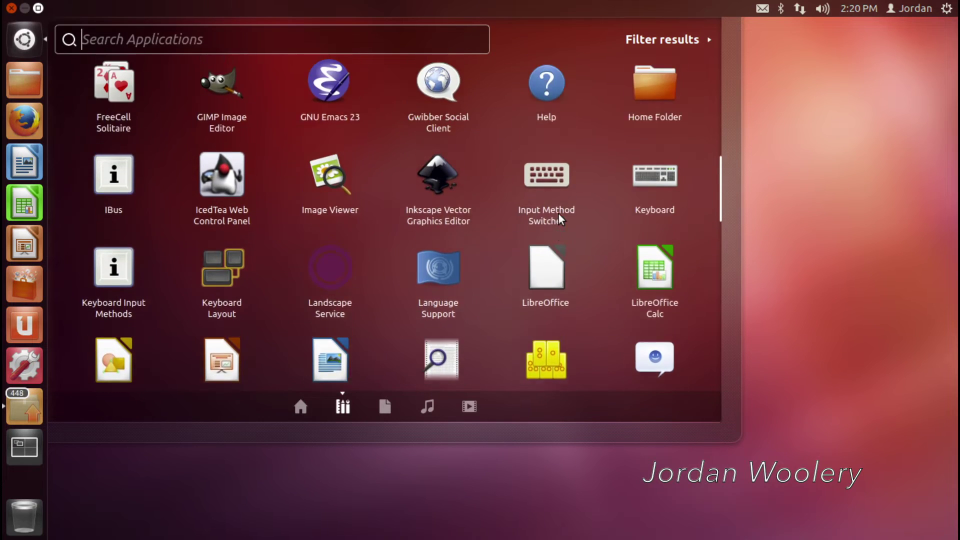
# Close the Dash and install the 448 selected updates from Update Manager, authenticating with the admin password
pyautogui.click(827, 240)
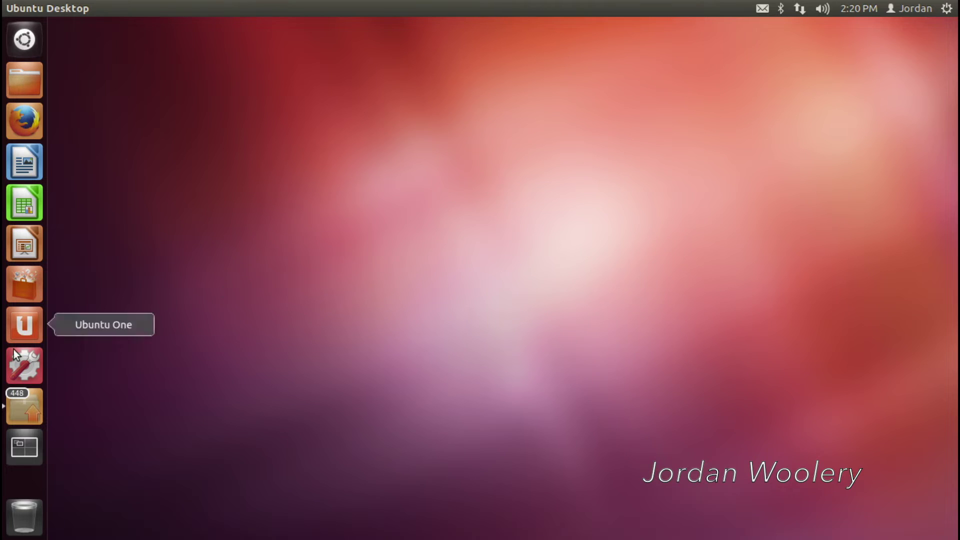
pyautogui.click(37, 404)
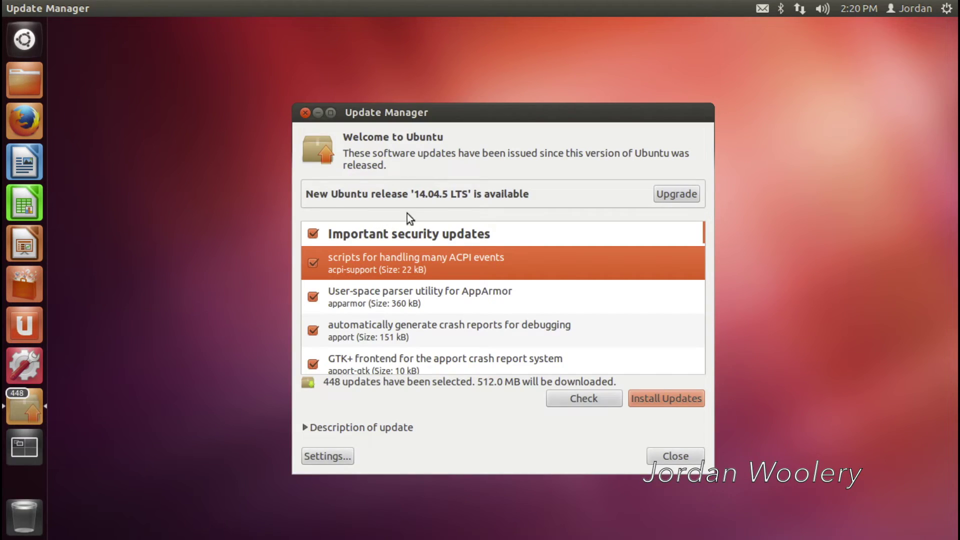
pyautogui.click(666, 399)
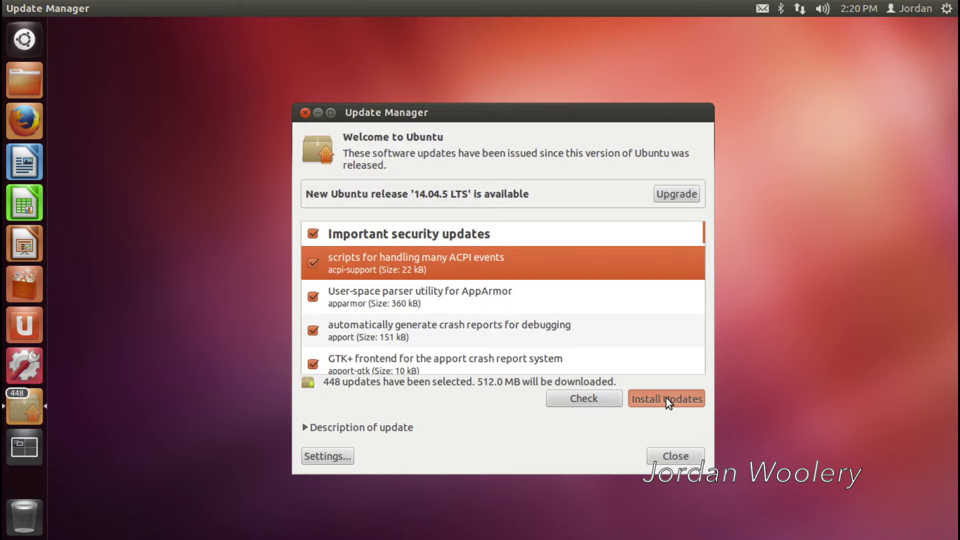
pyautogui.write('••••••••••')
pyautogui.click(682, 362)
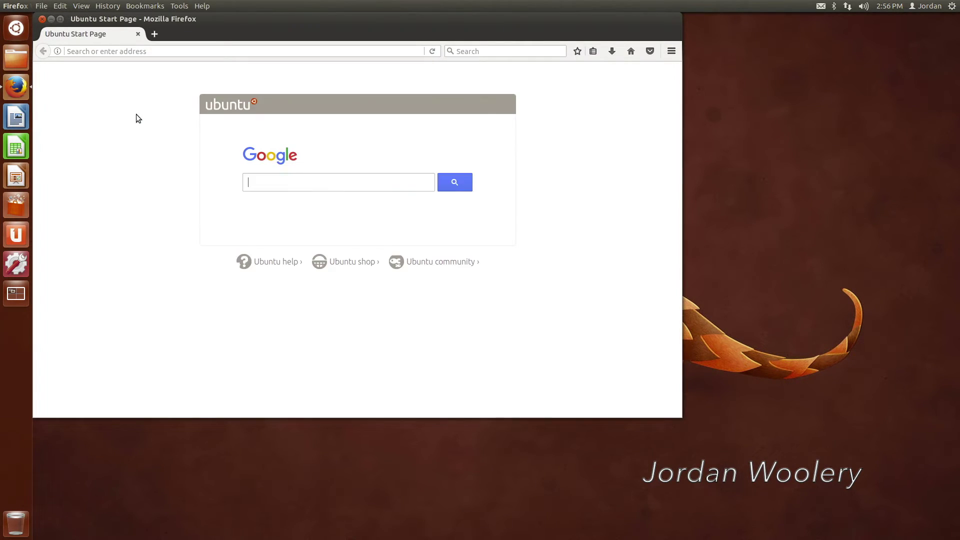
# Confirm Firefox is version 52.0.2 via About Firefox, then move the window toward screen centre
pyautogui.click(202, 6)
pyautogui.click(216, 118)
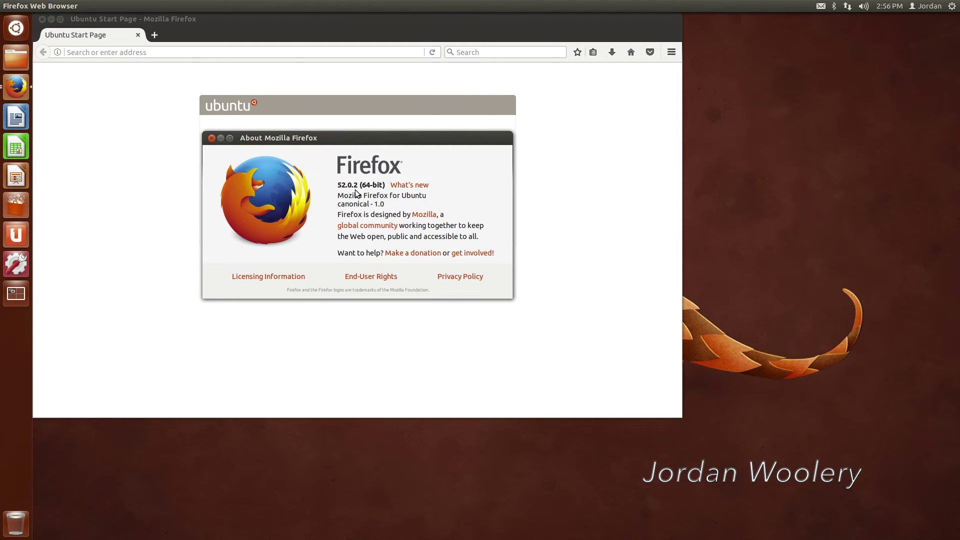
pyautogui.click(211, 138)
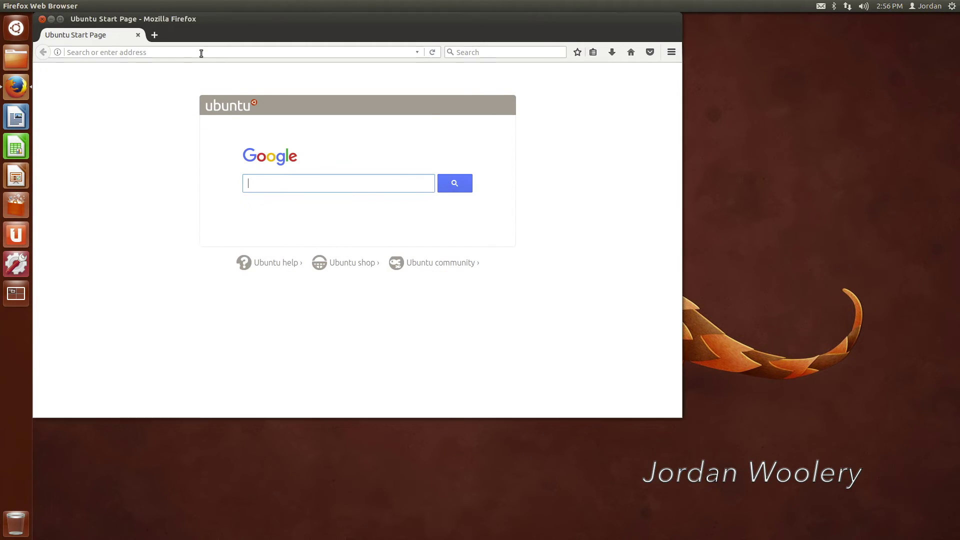
pyautogui.moveTo(322, 44); pyautogui.dragTo(489, 81)
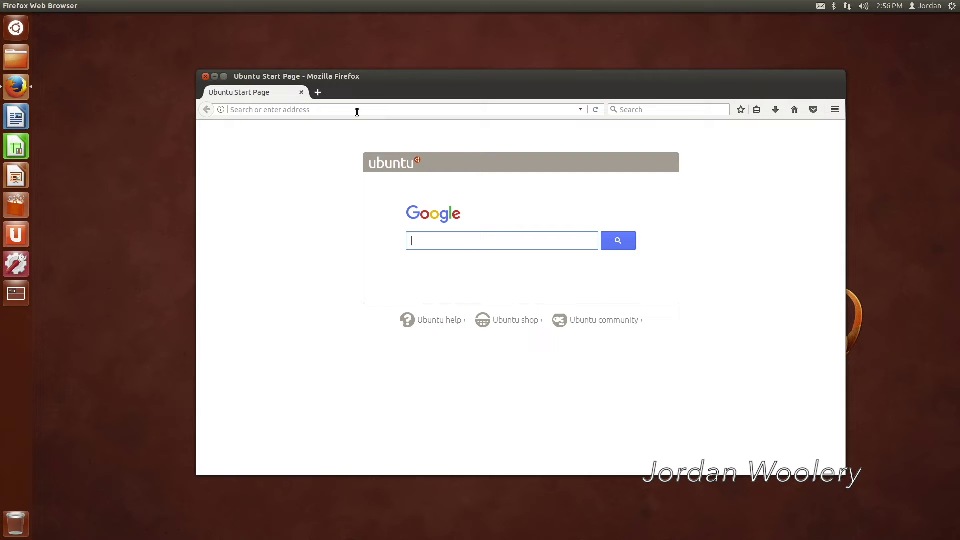
pyautogui.write('google.')
pyautogui.click(356, 109)
pyautogui.write('www.')
pyautogui.write('google.')
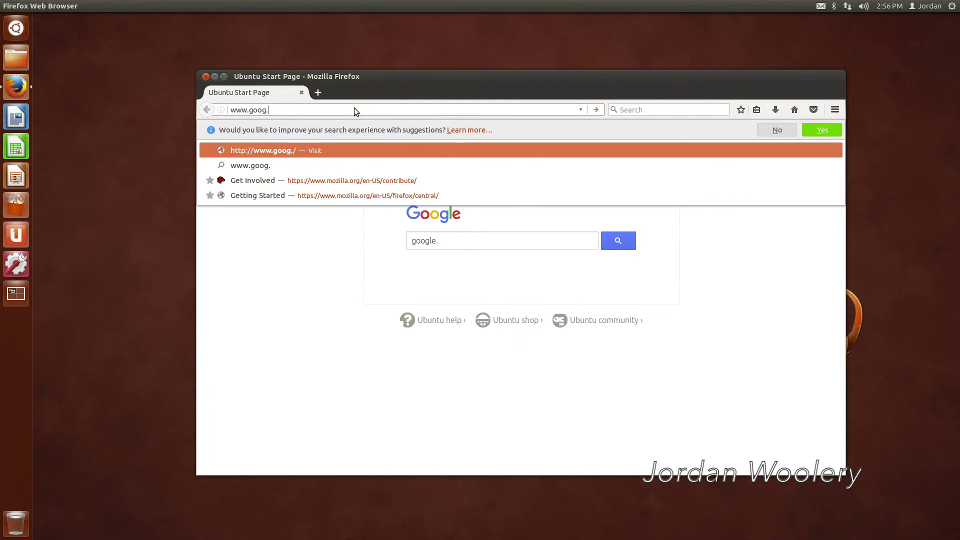
pyautogui.press('BackSpace')
pyautogui.press('BackSpace')
pyautogui.press('BackSpace')
pyautogui.write('le.com')
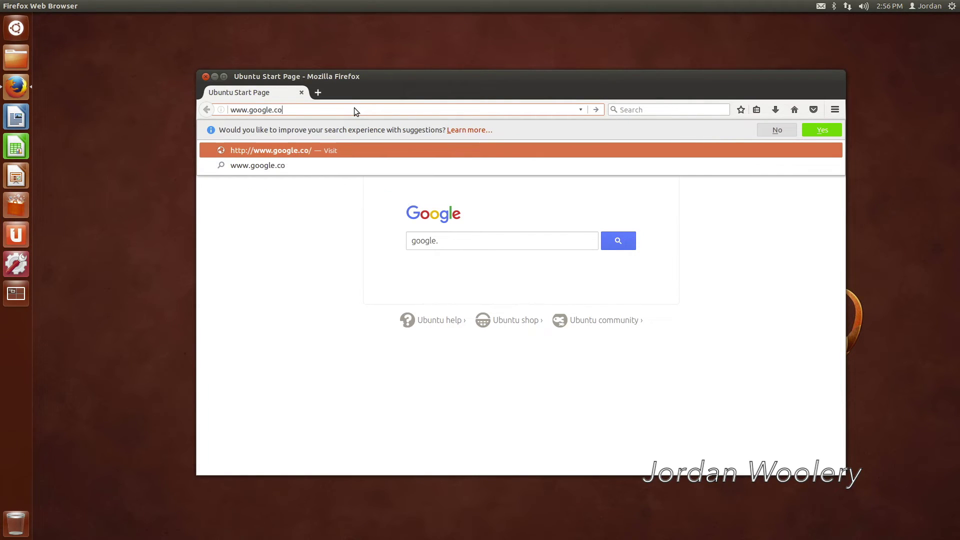
pyautogui.press('Return')
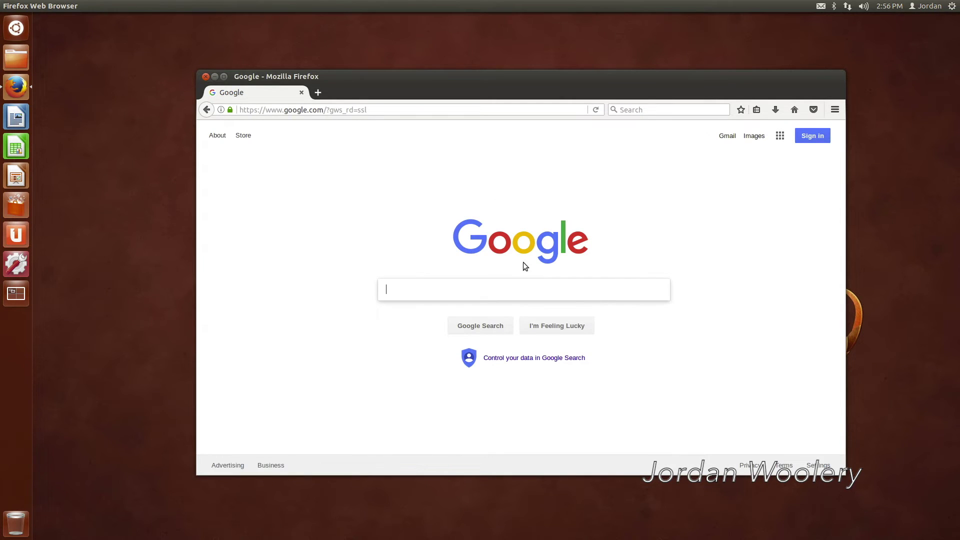
pyautogui.click(463, 295)
pyautogui.click(421, 110)
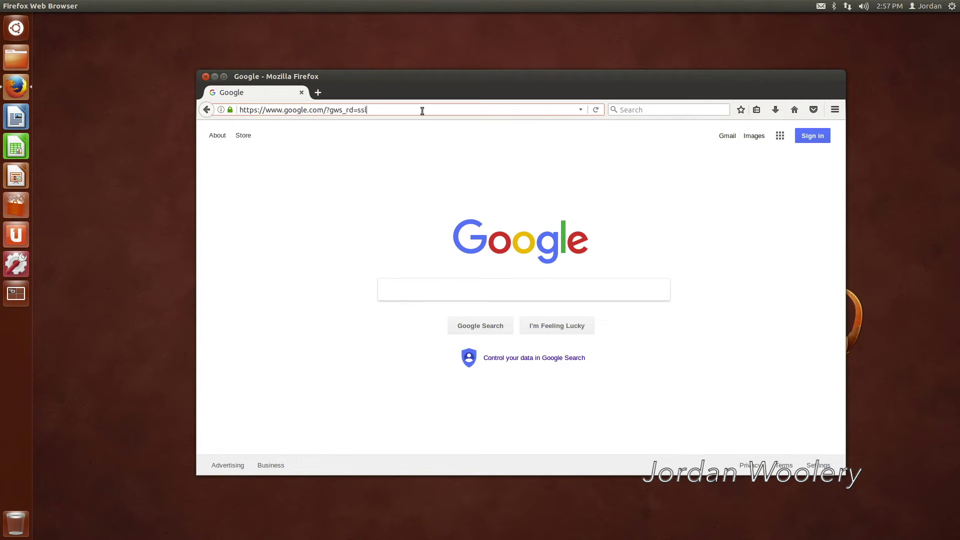
# Search Google for 'discord' and open the official Discord website
pyautogui.click(430, 284)
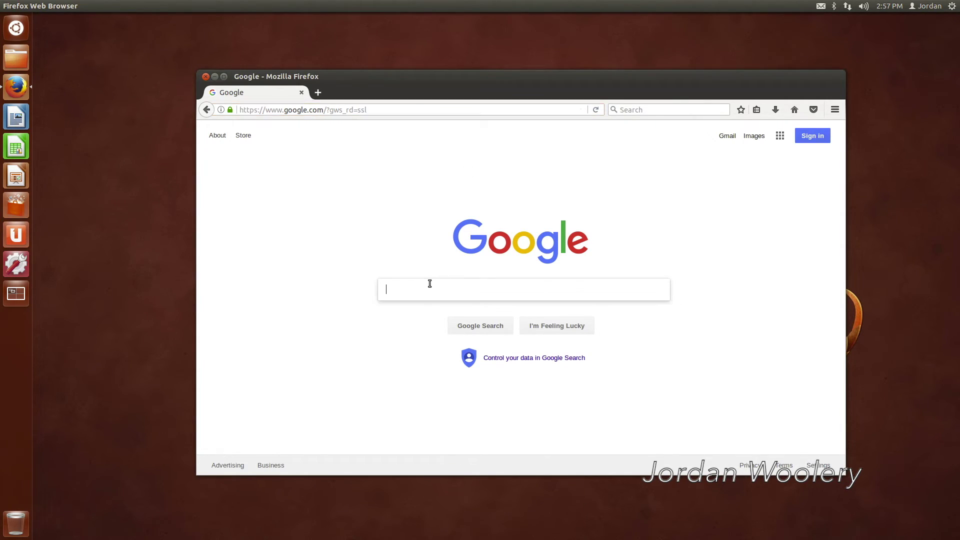
pyautogui.write('discord')
pyautogui.press('Return')
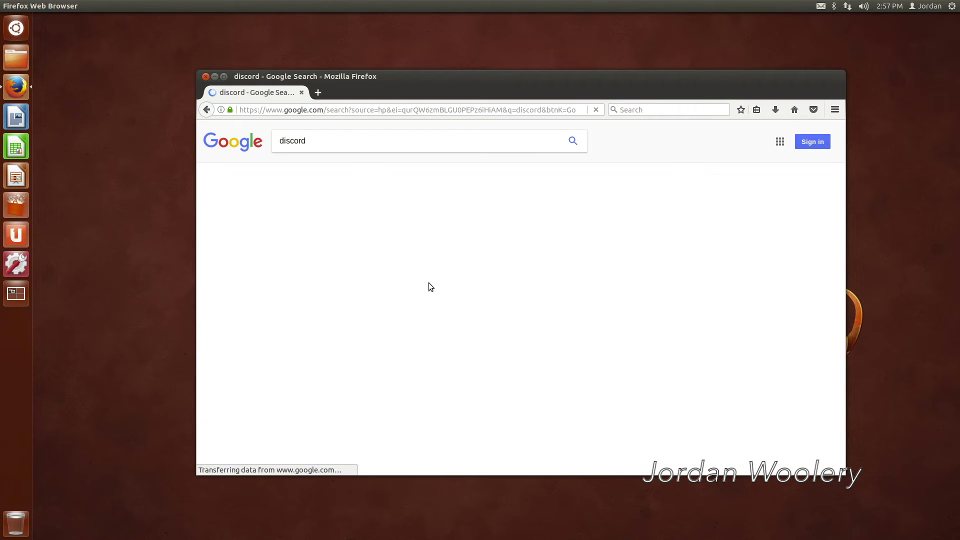
pyautogui.click(423, 213)
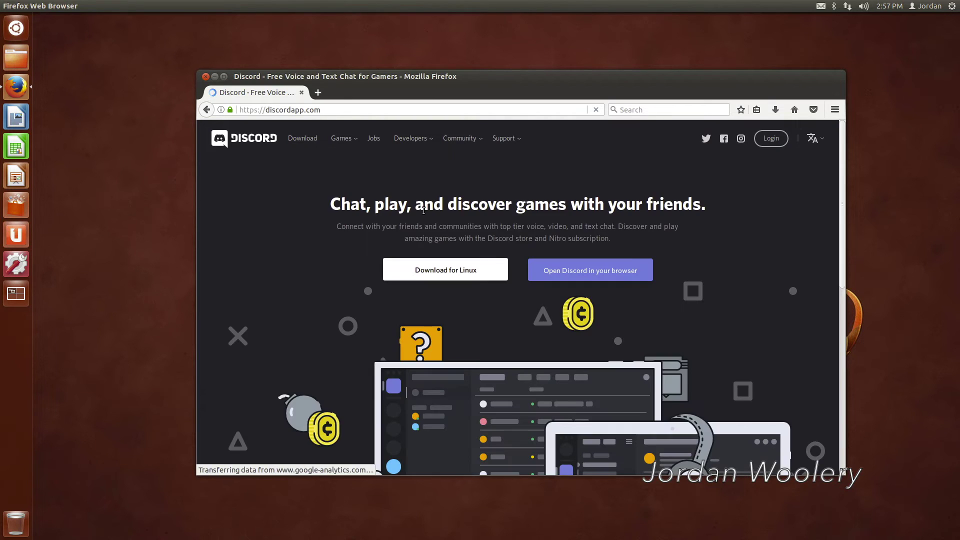
# Download the Linux .deb package, saving discord-0.0.5.deb to disk
pyautogui.click(443, 266)
pyautogui.click(454, 290)
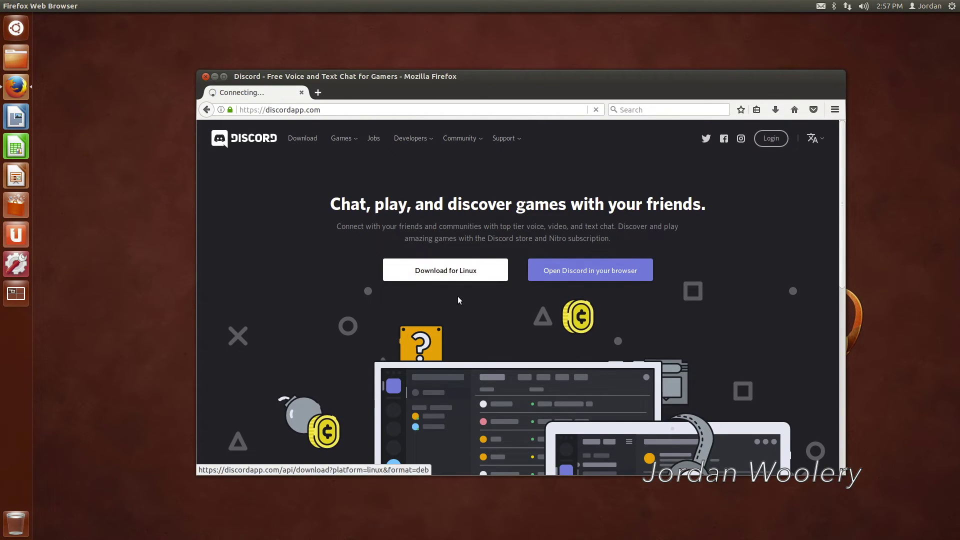
pyautogui.click(432, 238)
pyautogui.click(627, 288)
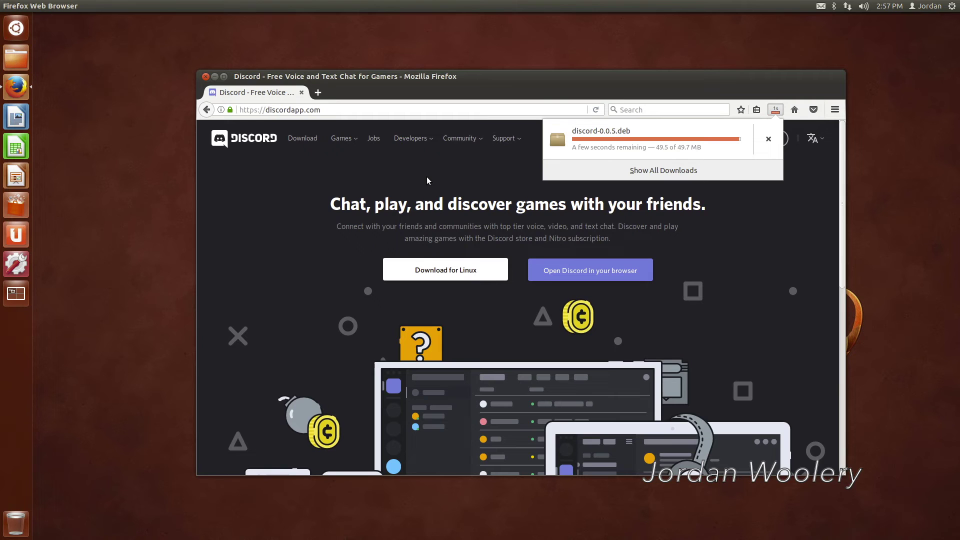
# Open discord-0.0.5.deb in Software Center and scroll to its libatomic1 dependency error
pyautogui.click(653, 131)
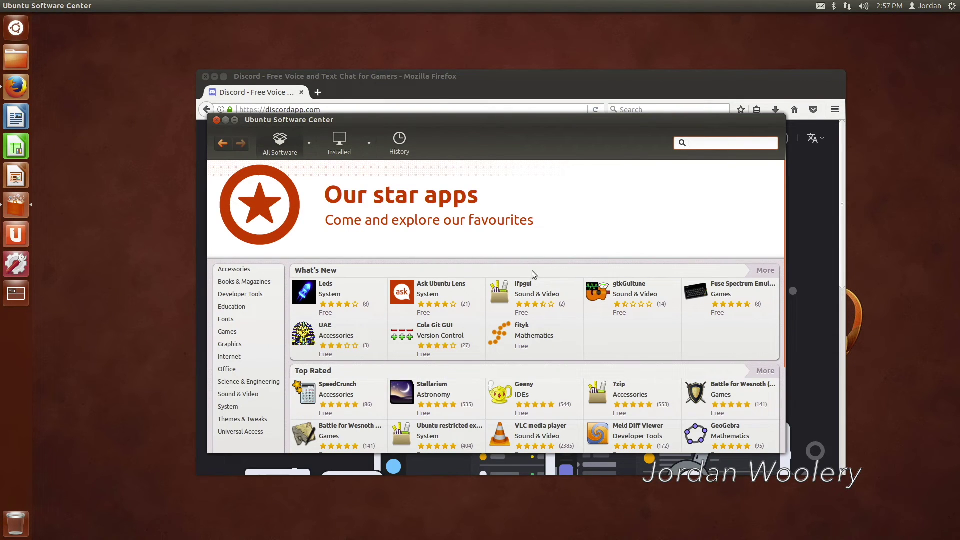
pyautogui.scroll(-3, 532, 271)
pyautogui.scroll(-2, 533, 273)
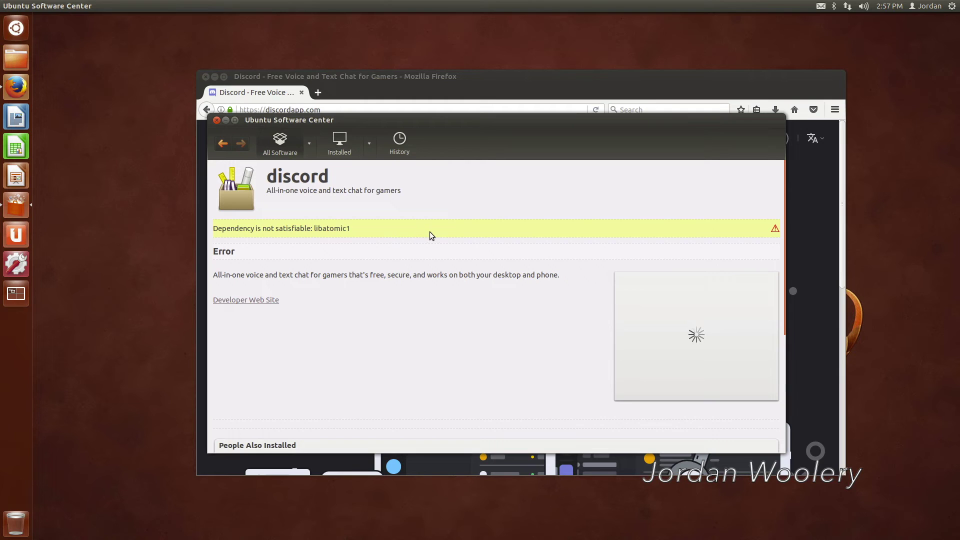
pyautogui.scroll(-5, 431, 232)
pyautogui.scroll(5, 430, 232)
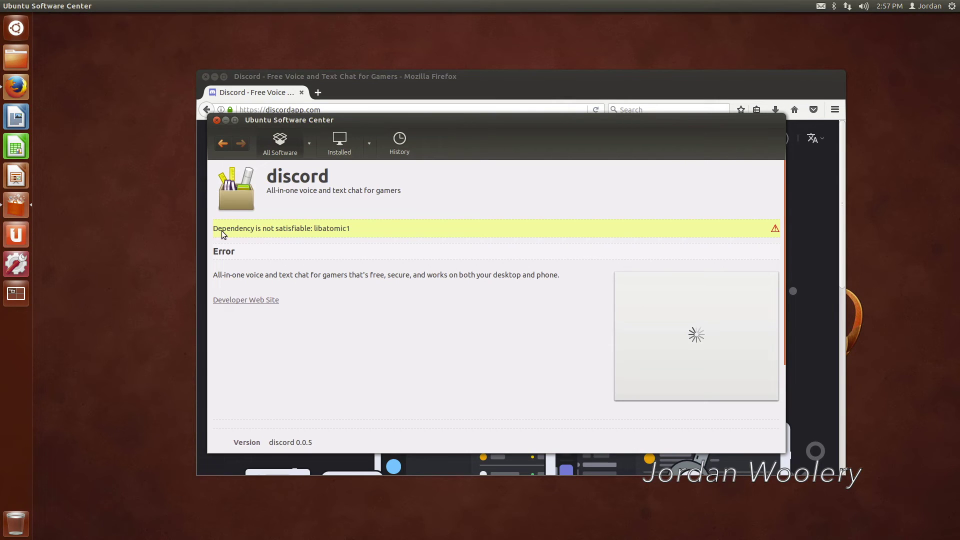
pyautogui.click(19, 26)
# Launch Terminal from the Dash and run sudo apt-get update
pyautogui.write('ter')
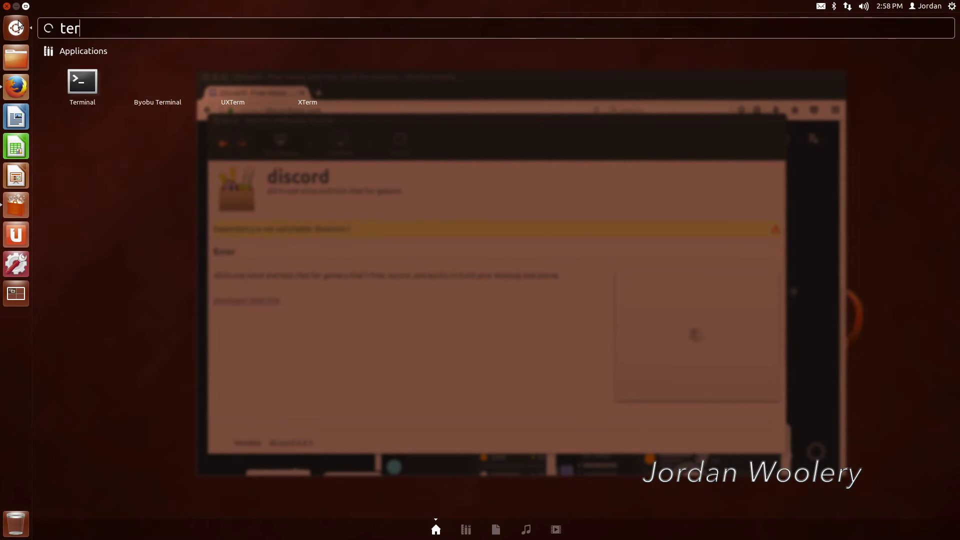
pyautogui.press('Return')
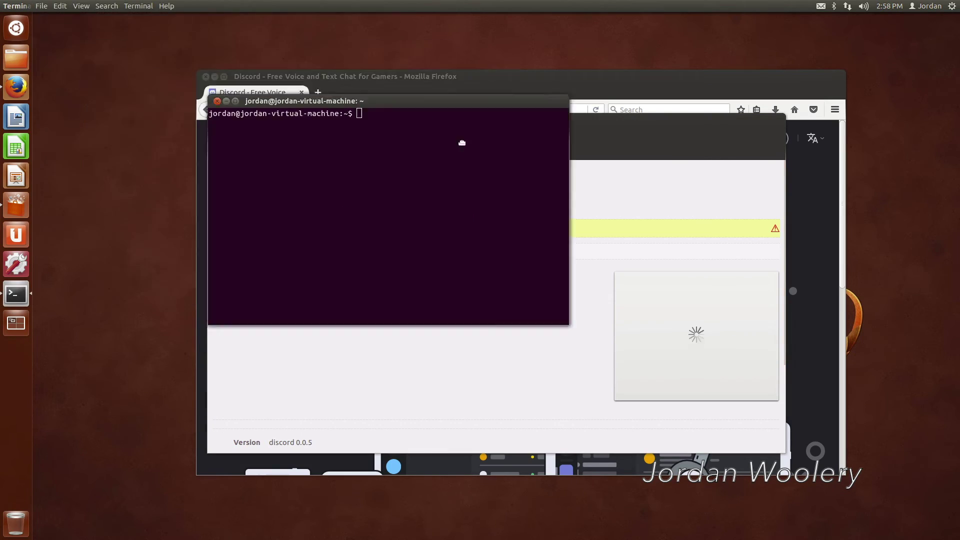
pyautogui.moveTo(462, 143); pyautogui.dragTo(533, 317)
pyautogui.write('sudo apt-get update')
pyautogui.press('Return')
pyautogui.press('Return')
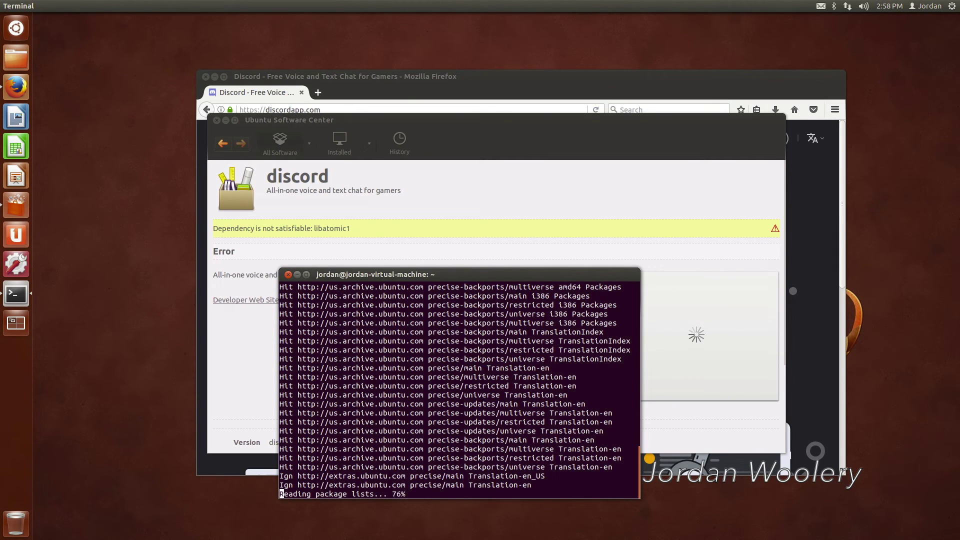
# Run sudo apt-get install libatomic1, which fails to locate the package, then exit the terminal
pyautogui.press('Up')
pyautogui.press('BackSpace')
pyautogui.press('BackSpace')
pyautogui.press('BackSpace')
pyautogui.press('BackSpace')
pyautogui.press('BackSpace')
pyautogui.press('BackSpace')
pyautogui.write('install libatomic1')
pyautogui.press('Return')
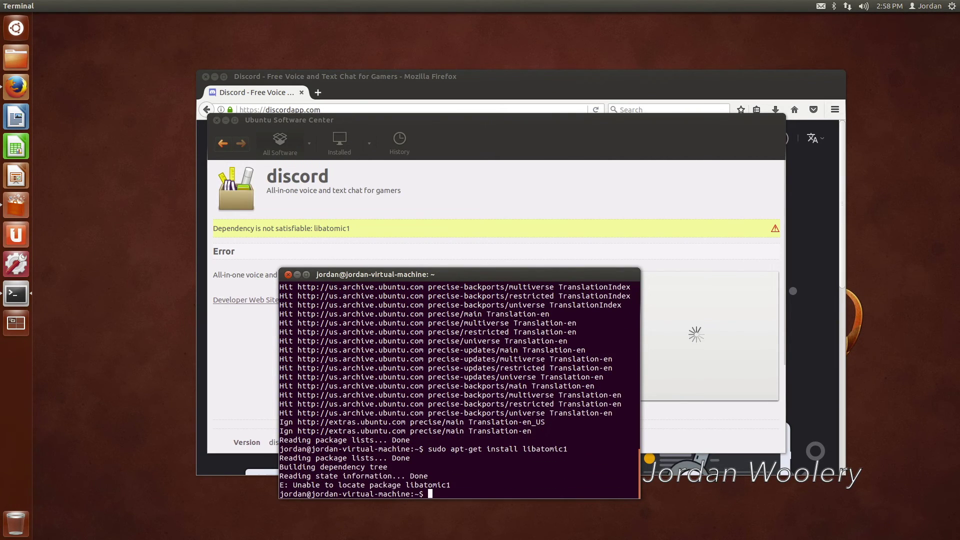
pyautogui.write('exit')
pyautogui.press('Return')
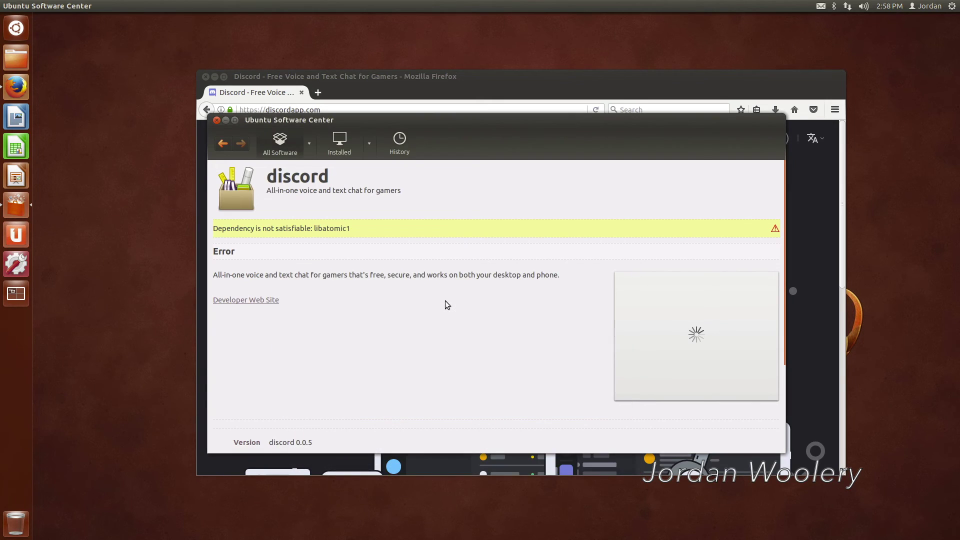
# Close Software Center and the Firefox Discord window, then launch LibreOffice Writer
pyautogui.click(216, 121)
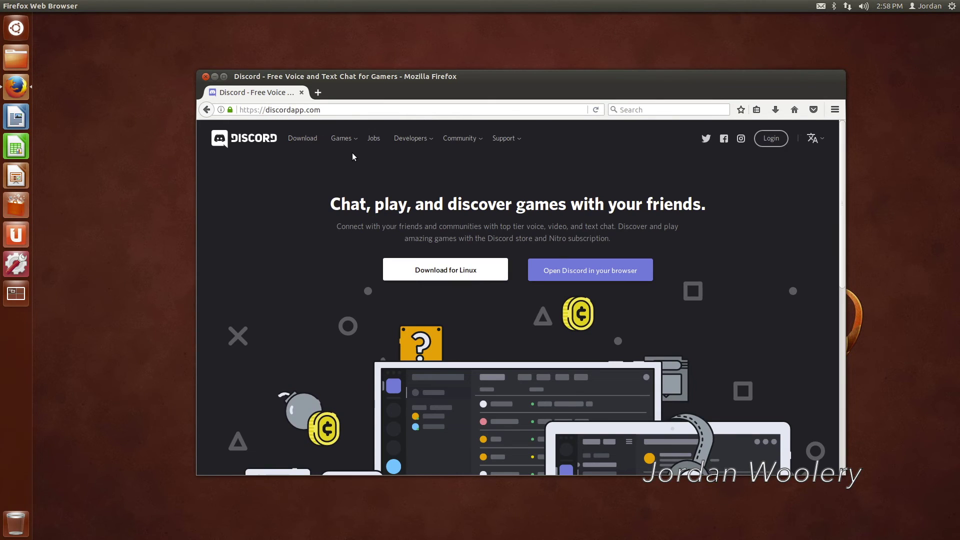
pyautogui.click(206, 77)
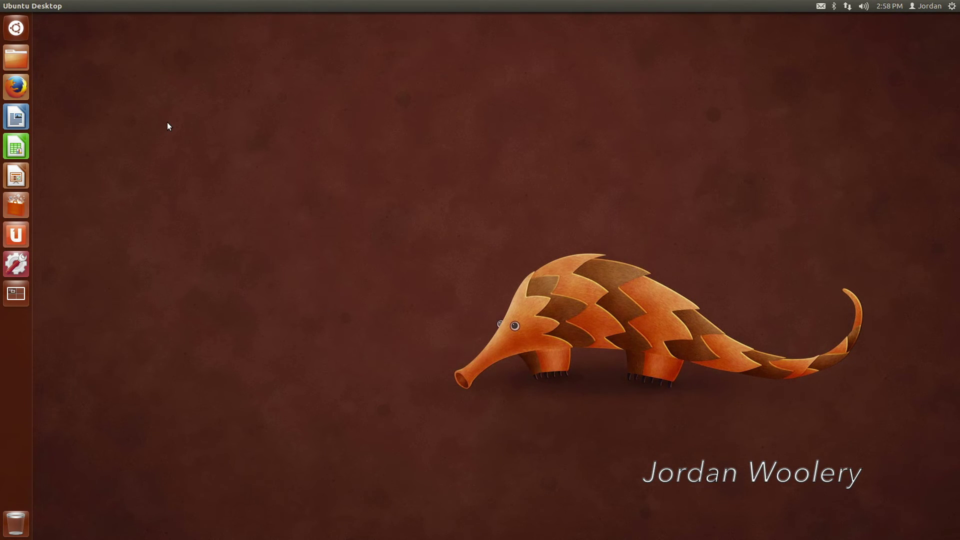
pyautogui.click(16, 116)
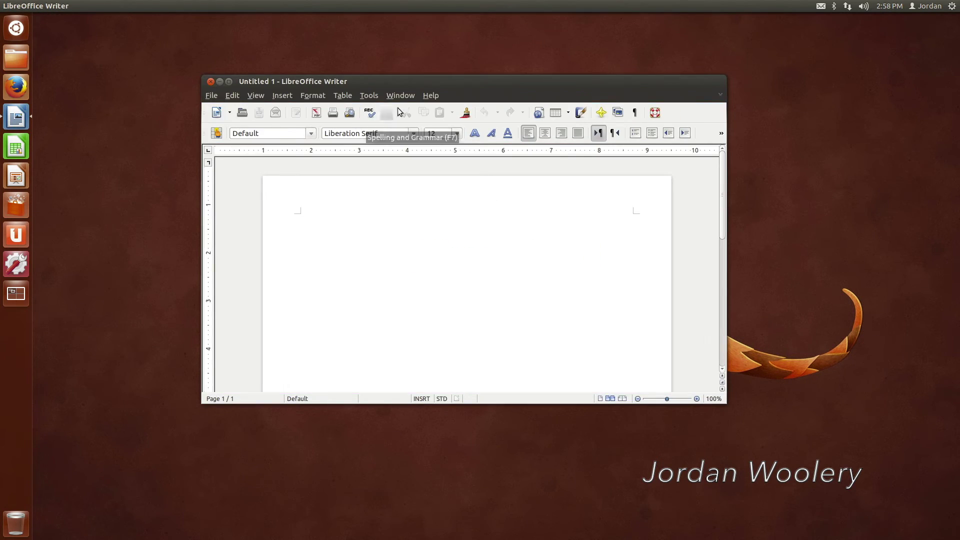
# Confirm in About LibreOffice that Writer is version 3.5.7.2, then dismiss the dialog and window options
pyautogui.click(433, 97)
pyautogui.click(450, 171)
pyautogui.moveTo(282, 61); pyautogui.dragTo(347, 134)
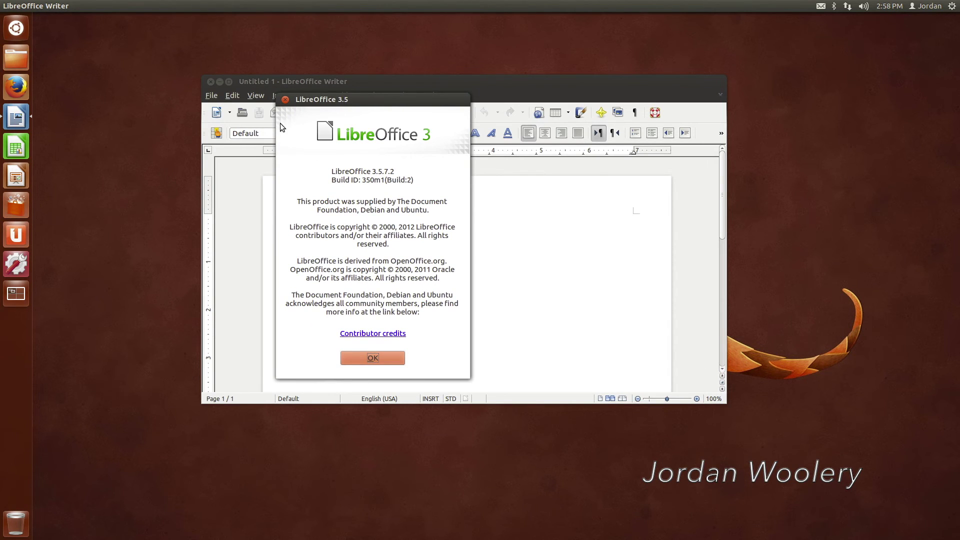
pyautogui.click(285, 100)
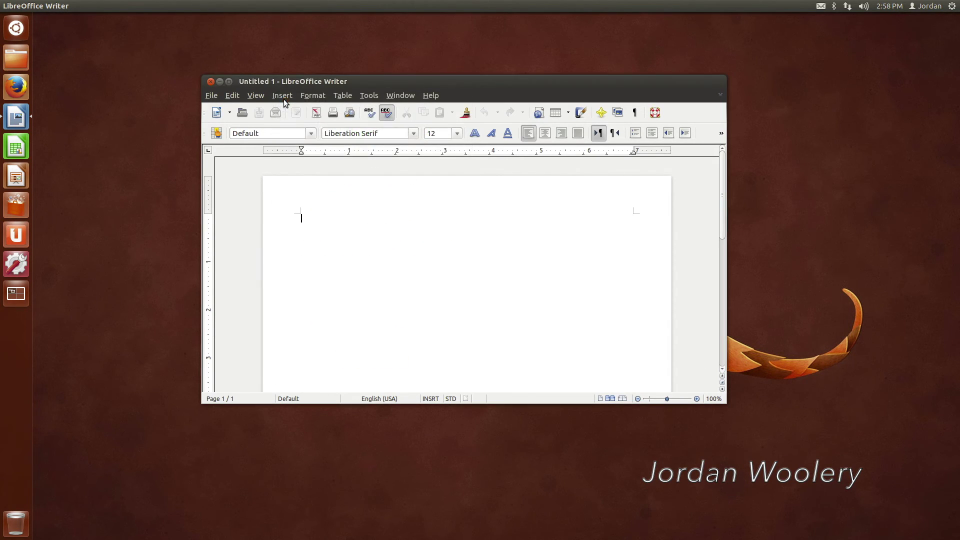
pyautogui.click(438, 96)
pyautogui.click(212, 81)
# Close the empty Writer document and bring up Change Desktop Background in Appearance settings
pyautogui.click(212, 81)
pyautogui.rightClick(258, 132)
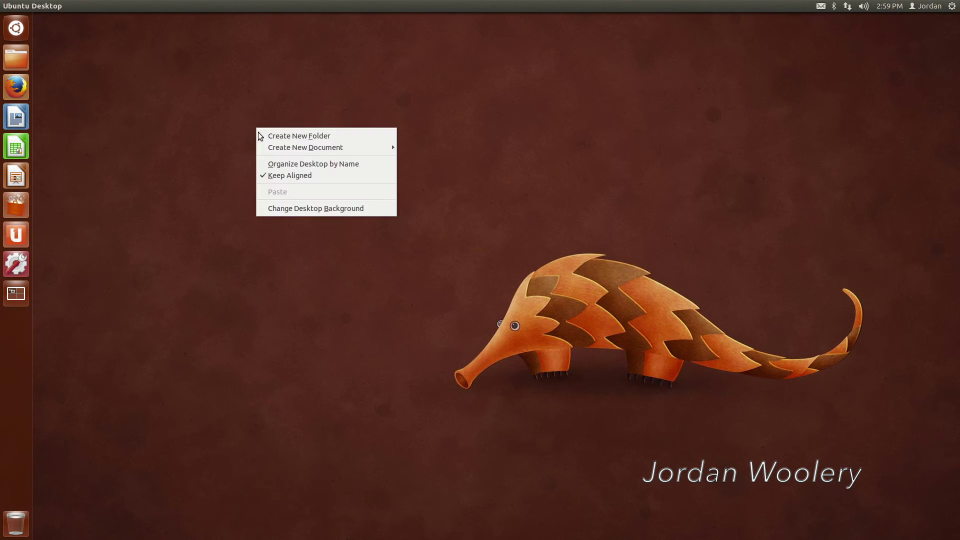
pyautogui.click(300, 208)
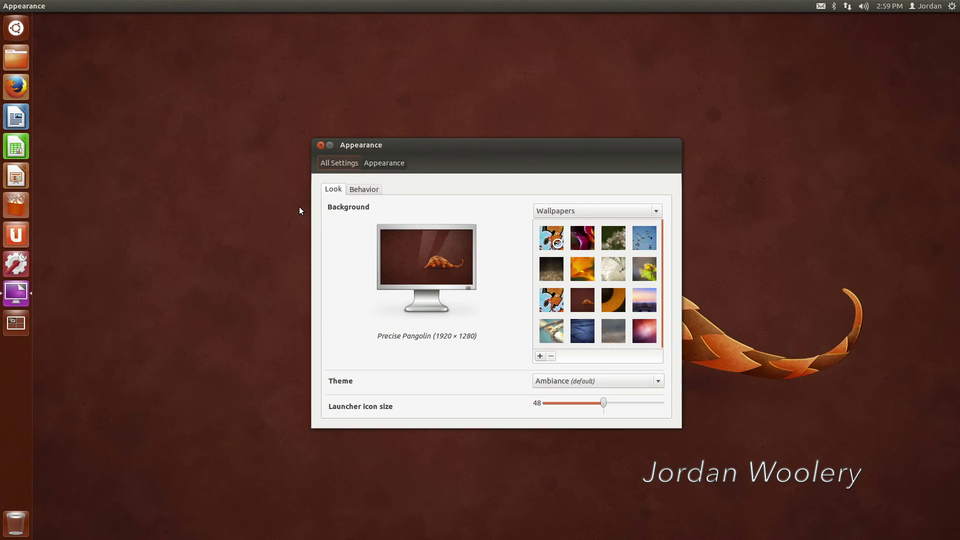
pyautogui.moveTo(545, 147); pyautogui.dragTo(370, 94)
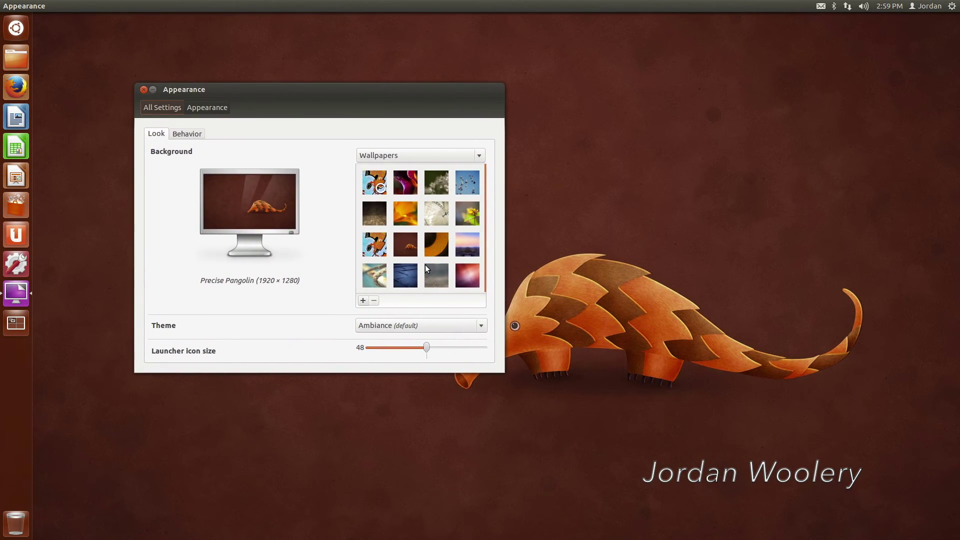
# Try the Twilight Frost, Winter Morning, Flocking, Murales, Floorboards and Early Blossom wallpapers
pyautogui.click(409, 273)
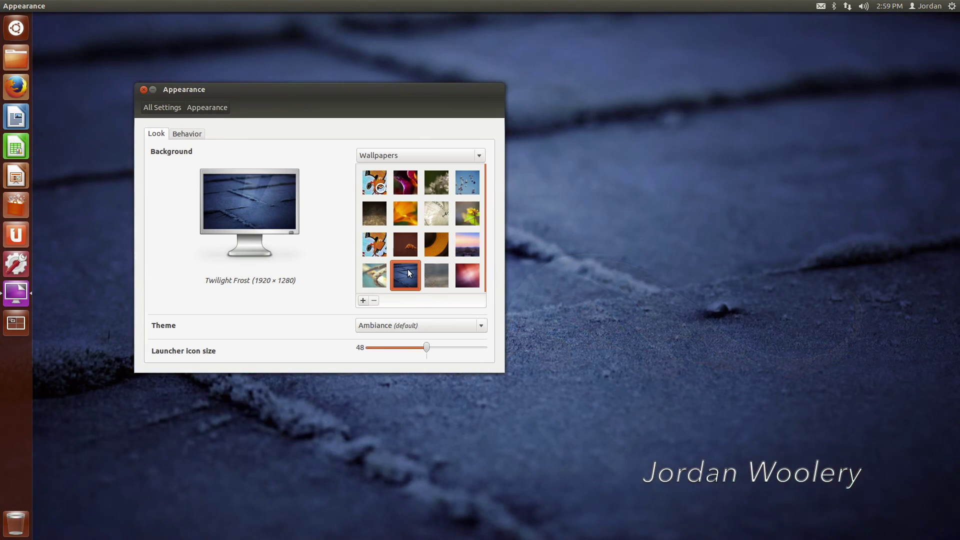
pyautogui.click(436, 273)
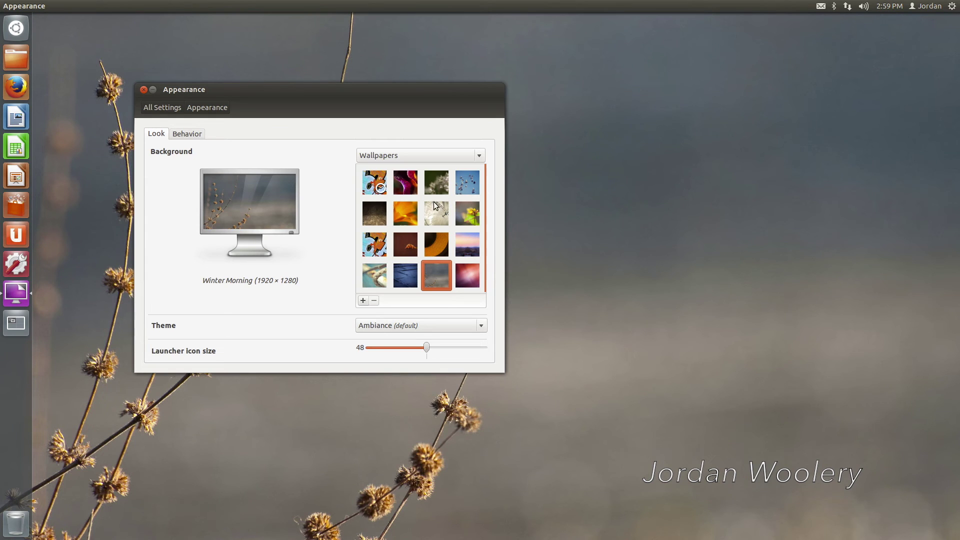
pyautogui.click(468, 183)
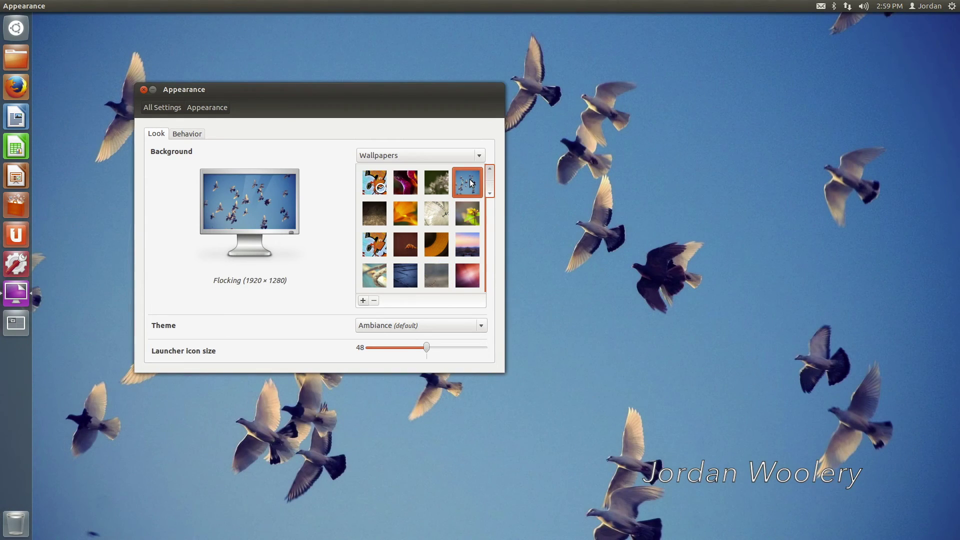
pyautogui.click(369, 244)
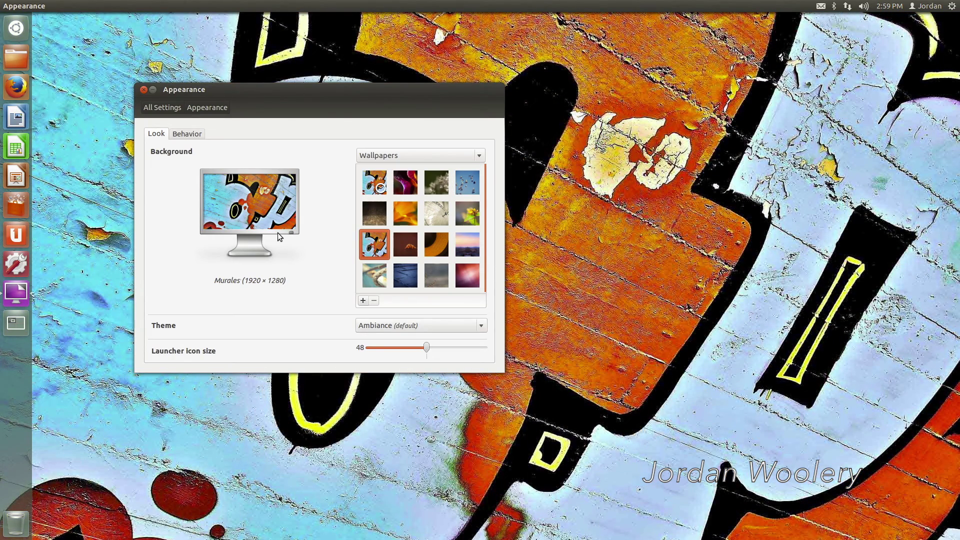
pyautogui.click(380, 214)
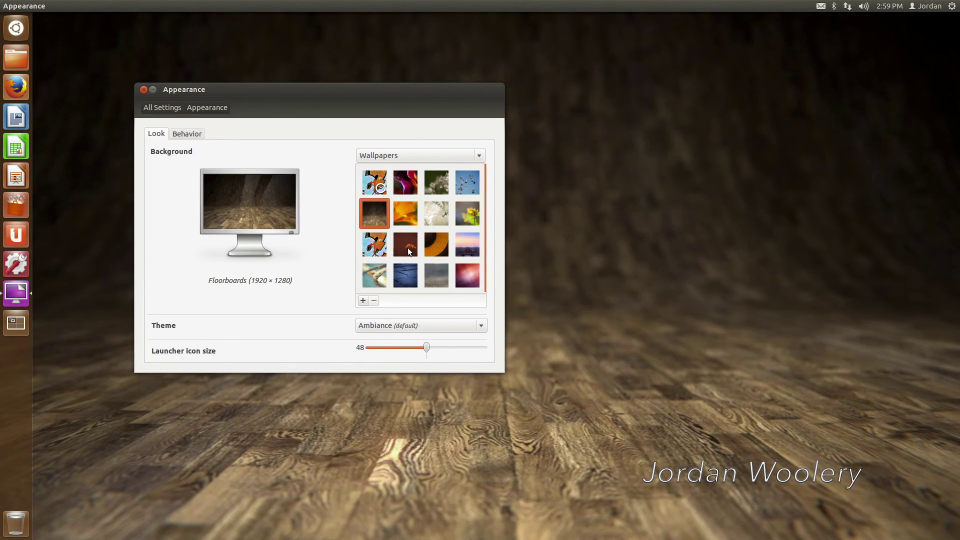
pyautogui.click(446, 185)
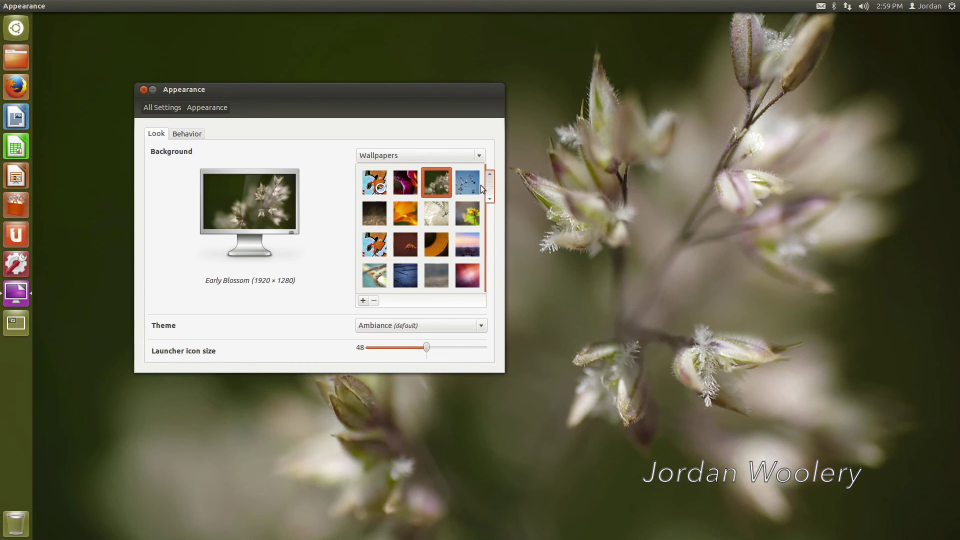
# Preview the Ubuntu wallpaper, restore Precise Pangolin, and close Appearance
pyautogui.scroll(-1, 453, 235)
pyautogui.click(461, 266)
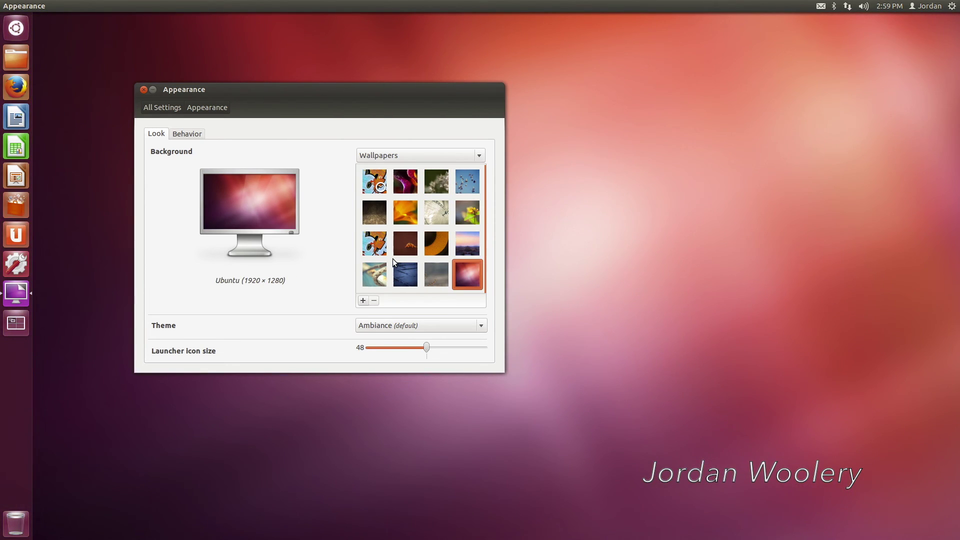
pyautogui.click(399, 250)
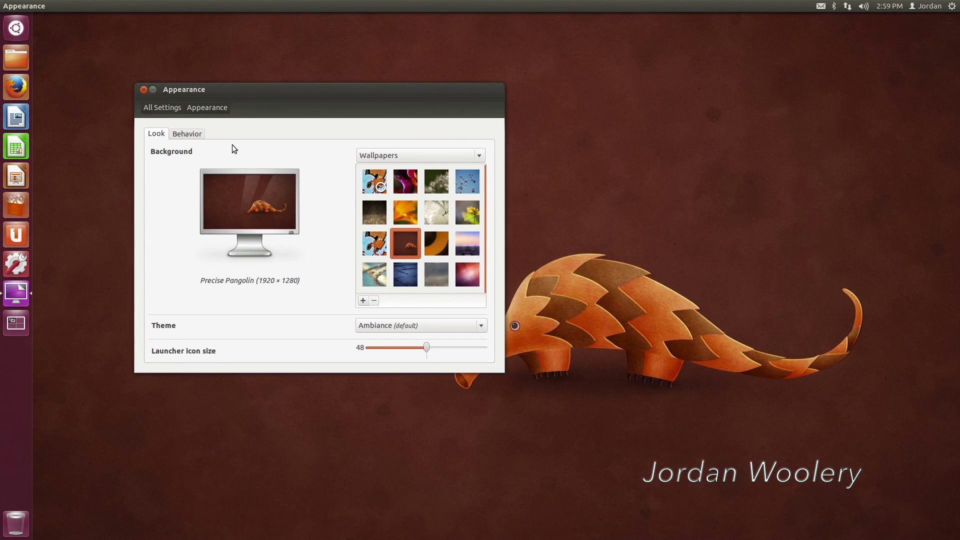
pyautogui.click(144, 90)
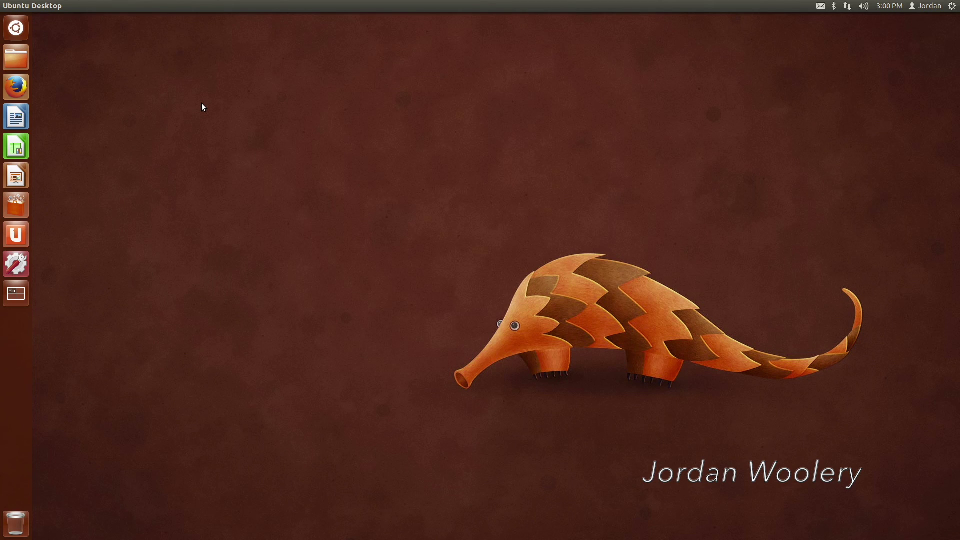
# Shut down the Ubuntu virtual machine from the top-right gear menu and confirm
pyautogui.click(951, 8)
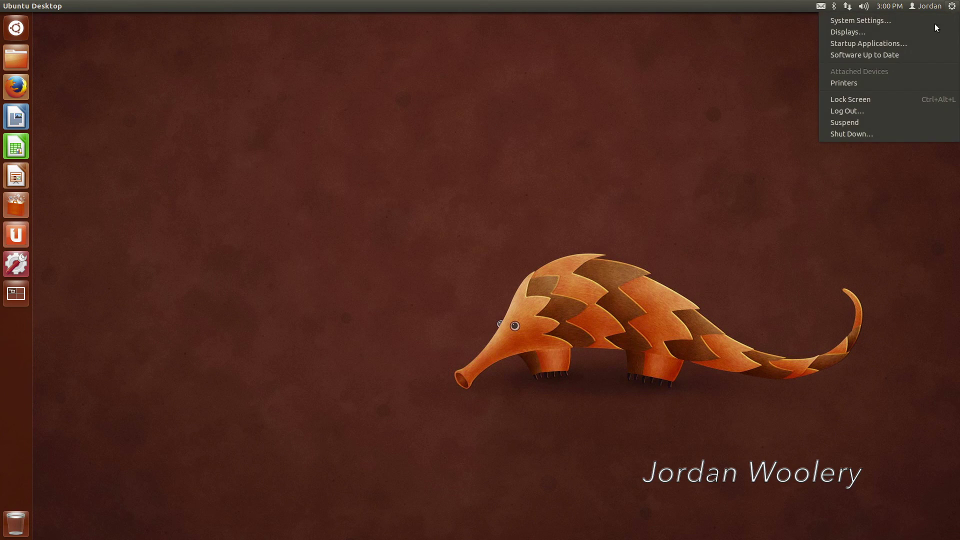
pyautogui.click(865, 137)
pyautogui.click(611, 311)
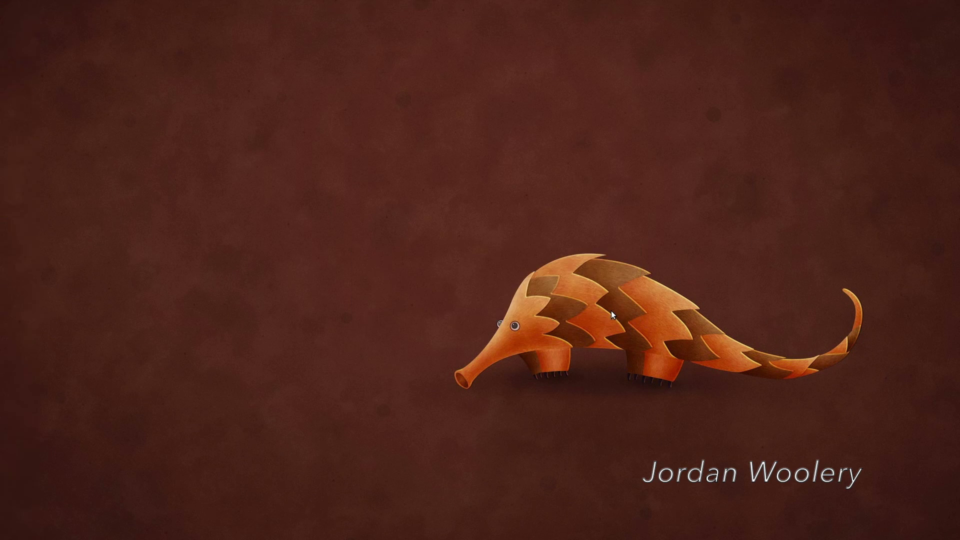